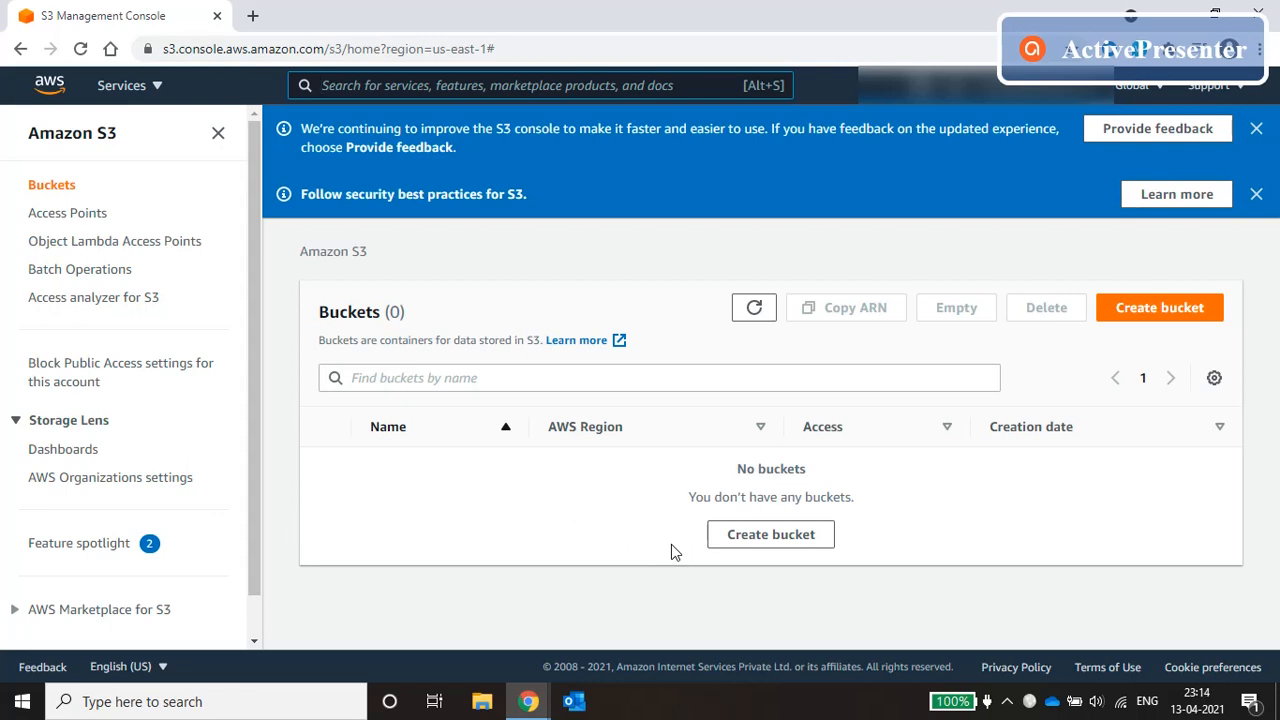
Read the S3 bucket naming rules and the examples of valid and invalid bucket names in the AWS documentation.
{"action": "key", "text": "alt+s"}
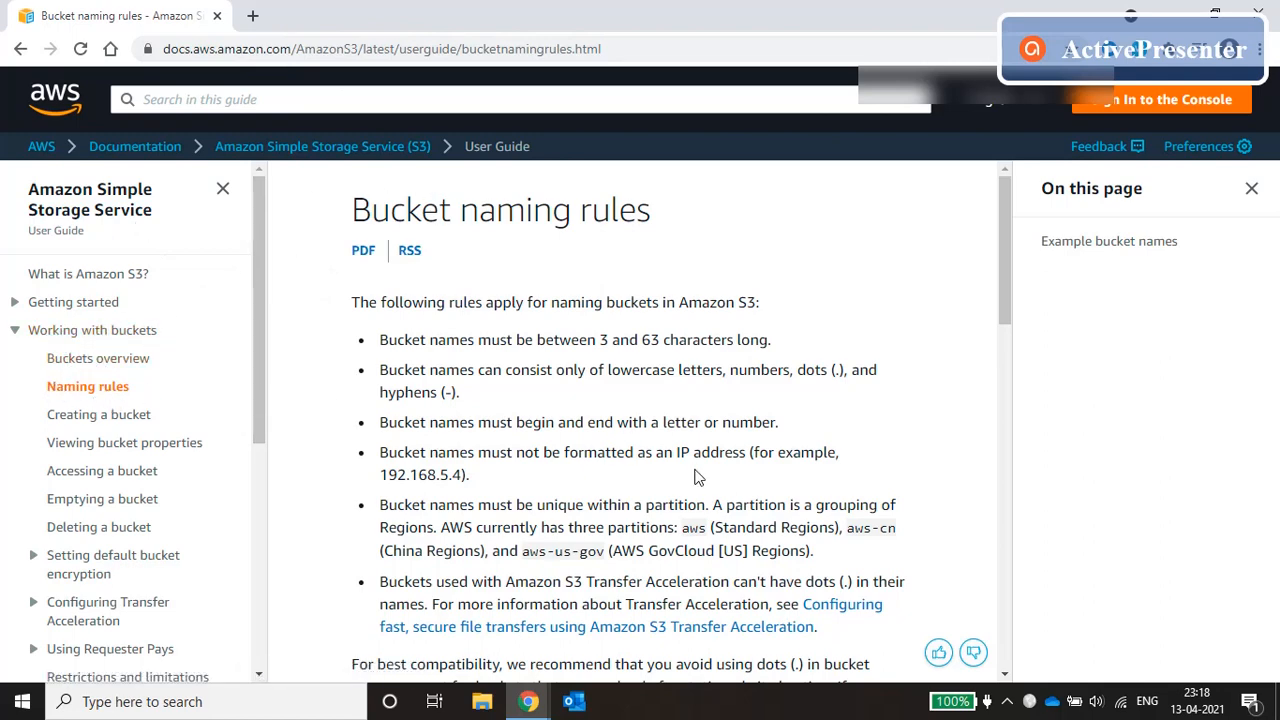
{"action": "scroll", "coordinate": [698, 477], "scroll_direction": "down", "scroll_amount": 1}
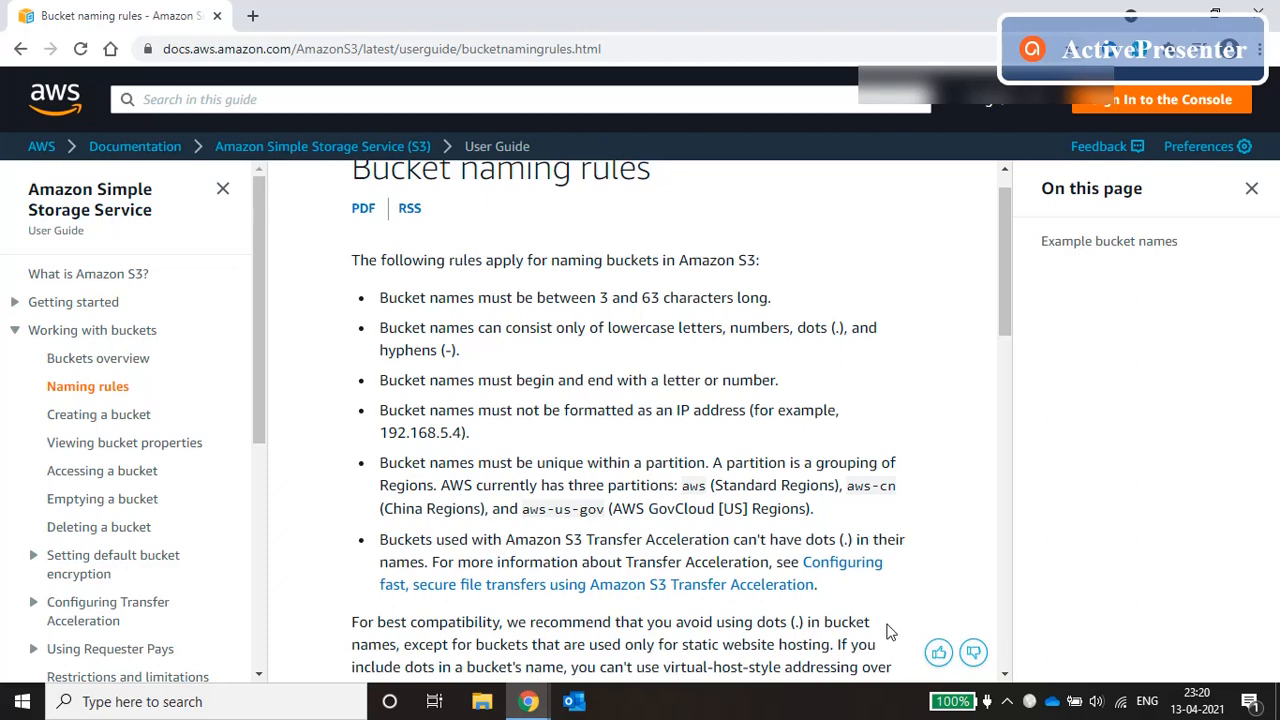
{"action": "scroll", "coordinate": [820, 580], "scroll_direction": "down", "scroll_amount": 5}
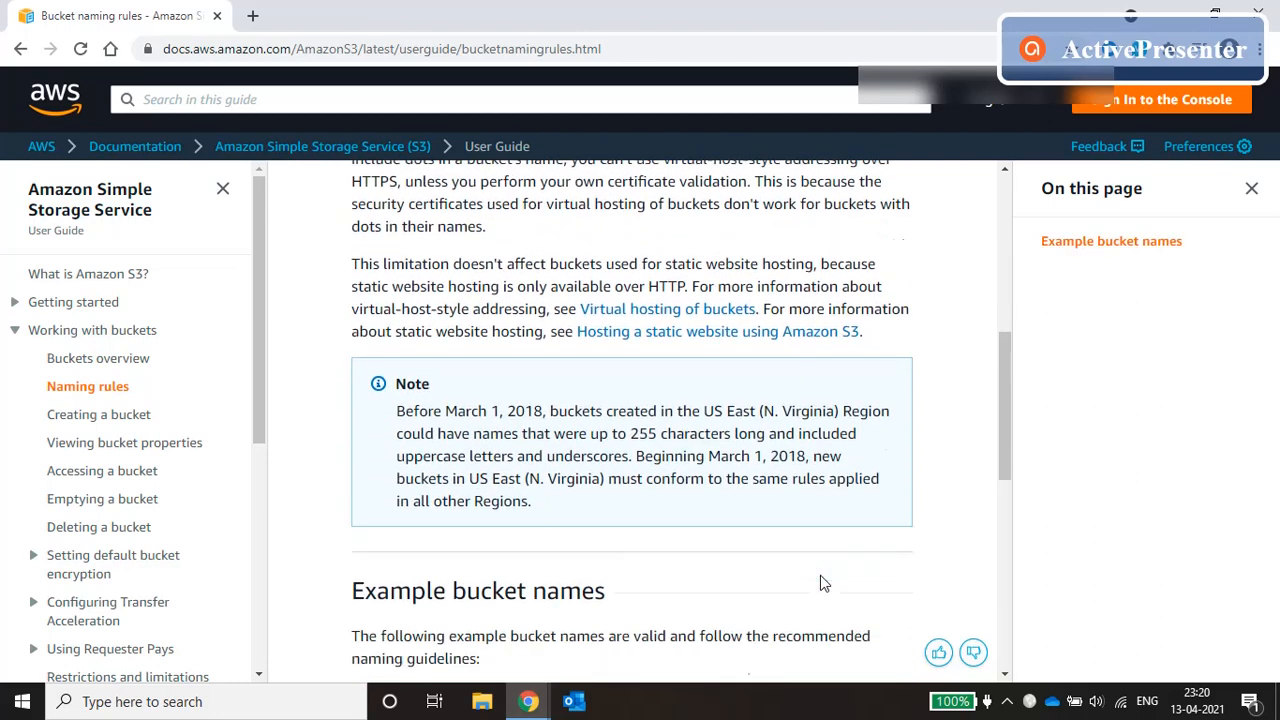
{"action": "scroll", "coordinate": [820, 577], "scroll_direction": "down", "scroll_amount": 2}
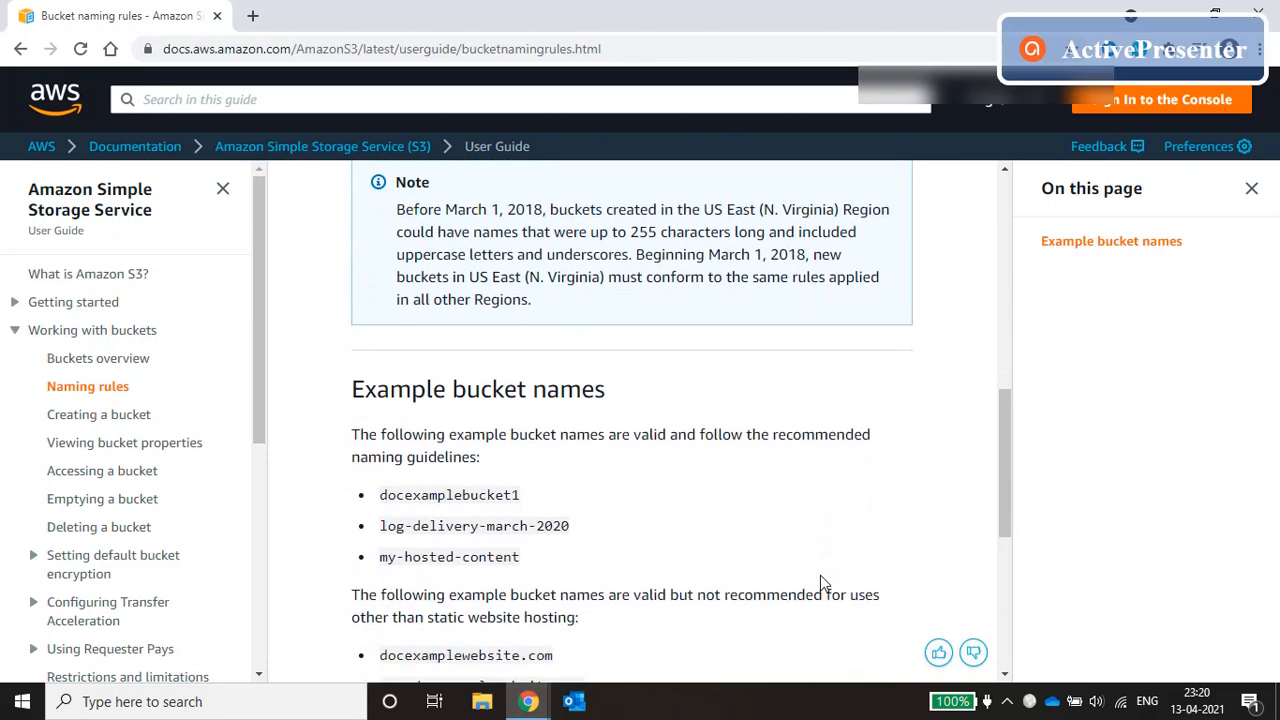
{"action": "scroll", "coordinate": [820, 583], "scroll_direction": "down", "scroll_amount": 1}
{"action": "scroll", "coordinate": [820, 583], "scroll_direction": "down", "scroll_amount": 1}
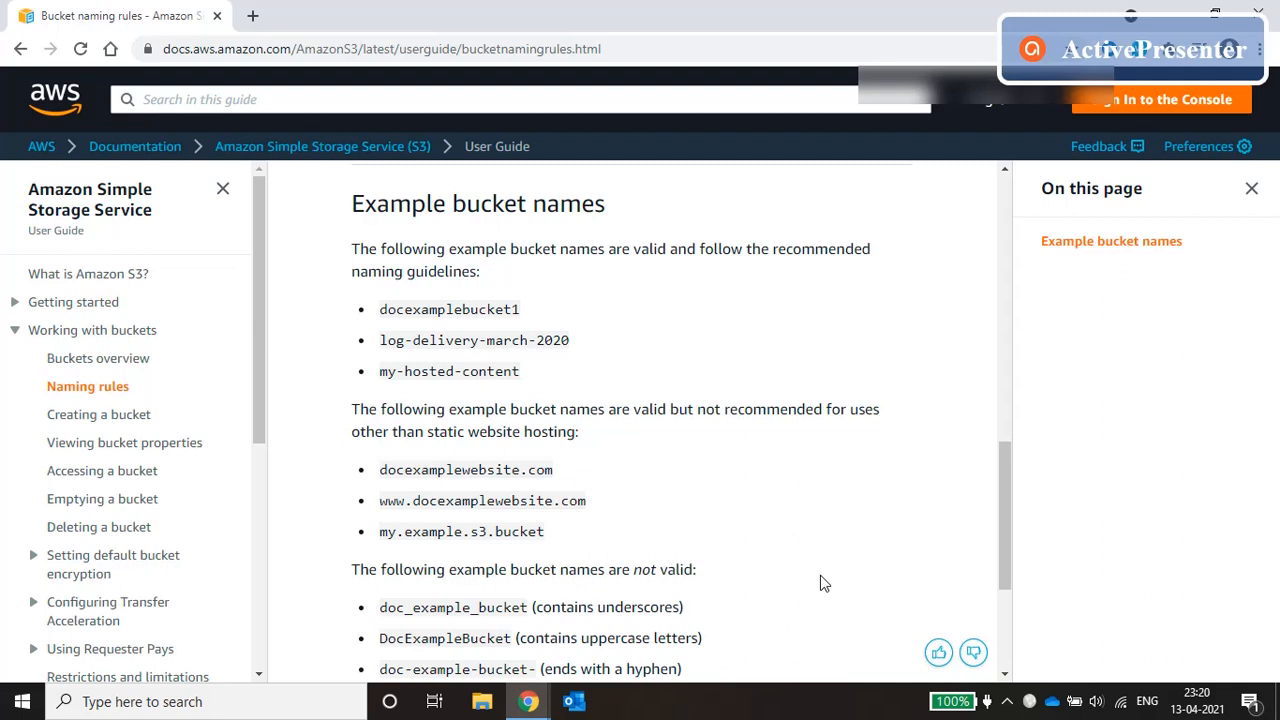
{"action": "scroll", "coordinate": [820, 583], "scroll_direction": "down", "scroll_amount": 1}
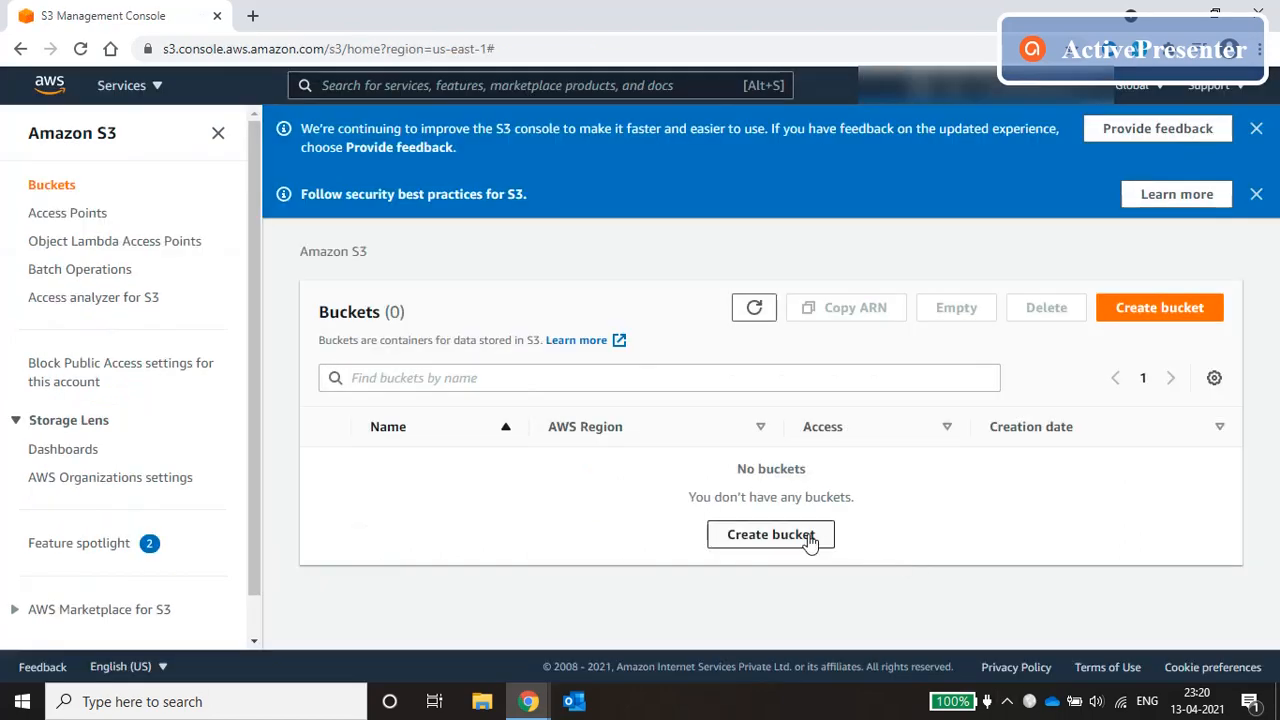
Start creating a new S3 bucket and set its AWS Region to Asia Pacific (Mumbai) ap-south-1.
{"action": "left_click", "coordinate": [770, 535]}
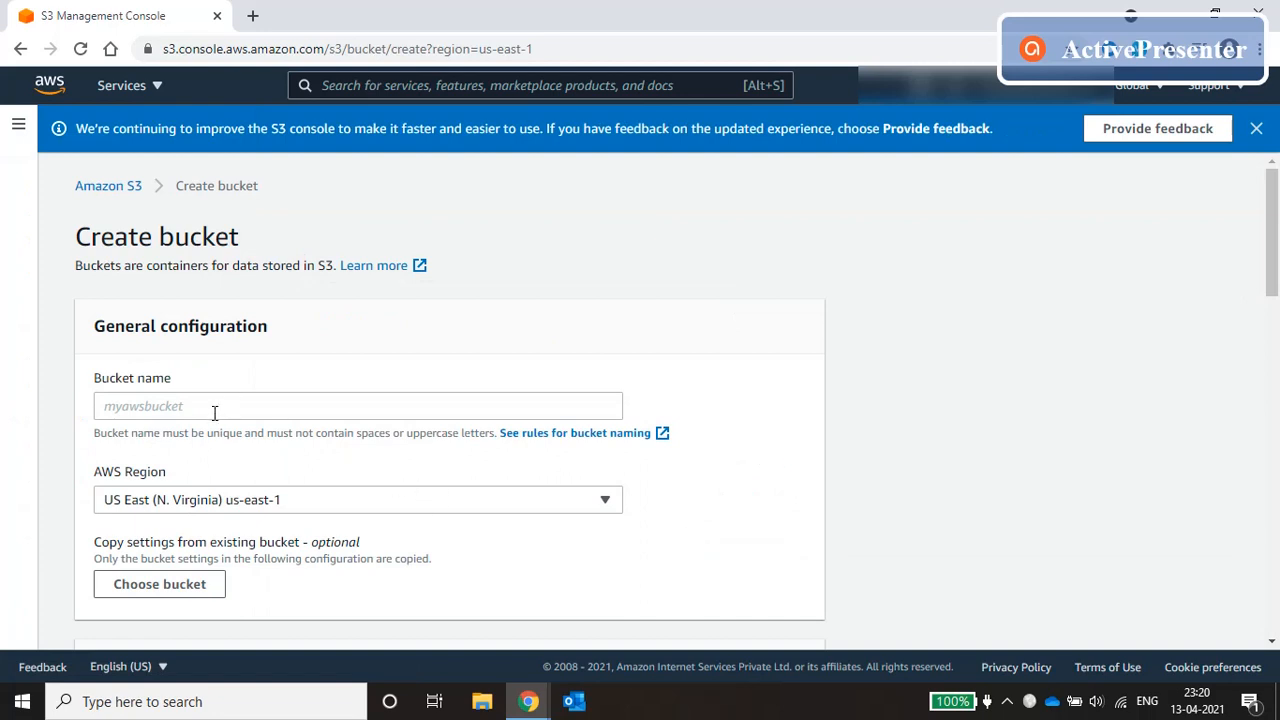
{"action": "left_click", "coordinate": [357, 512]}
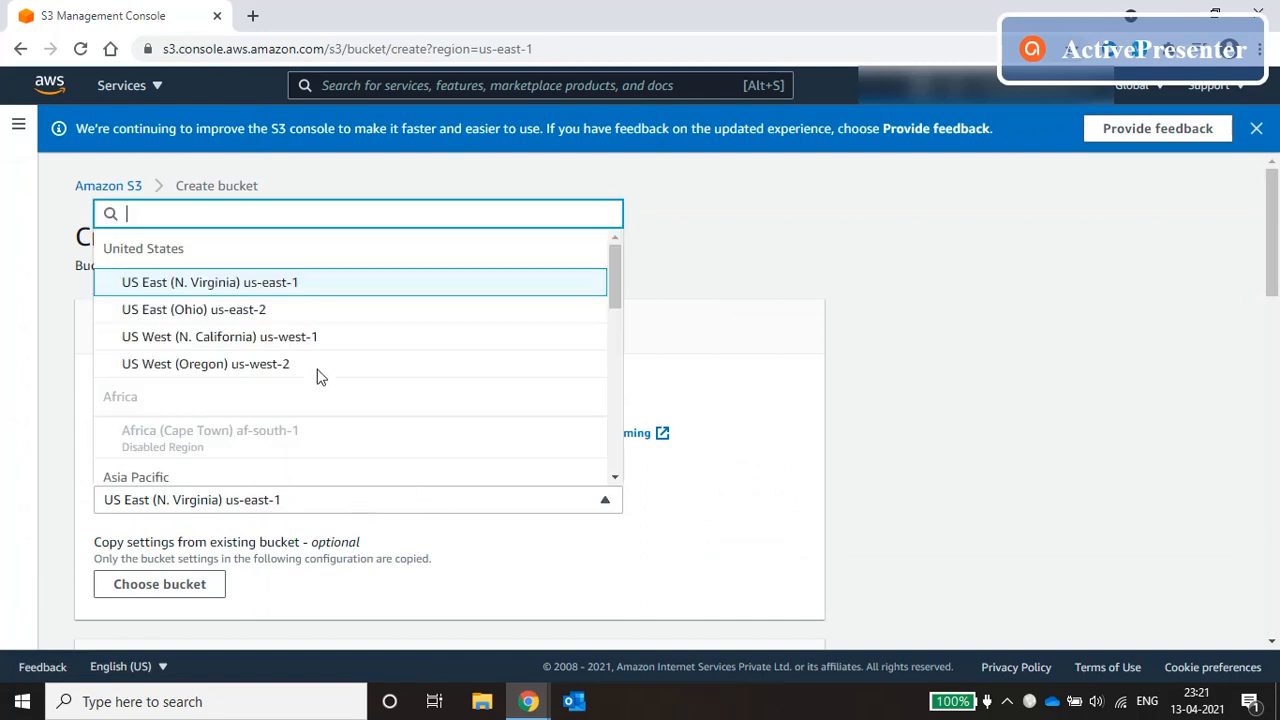
{"action": "scroll", "coordinate": [331, 394], "scroll_direction": "down", "scroll_amount": 3}
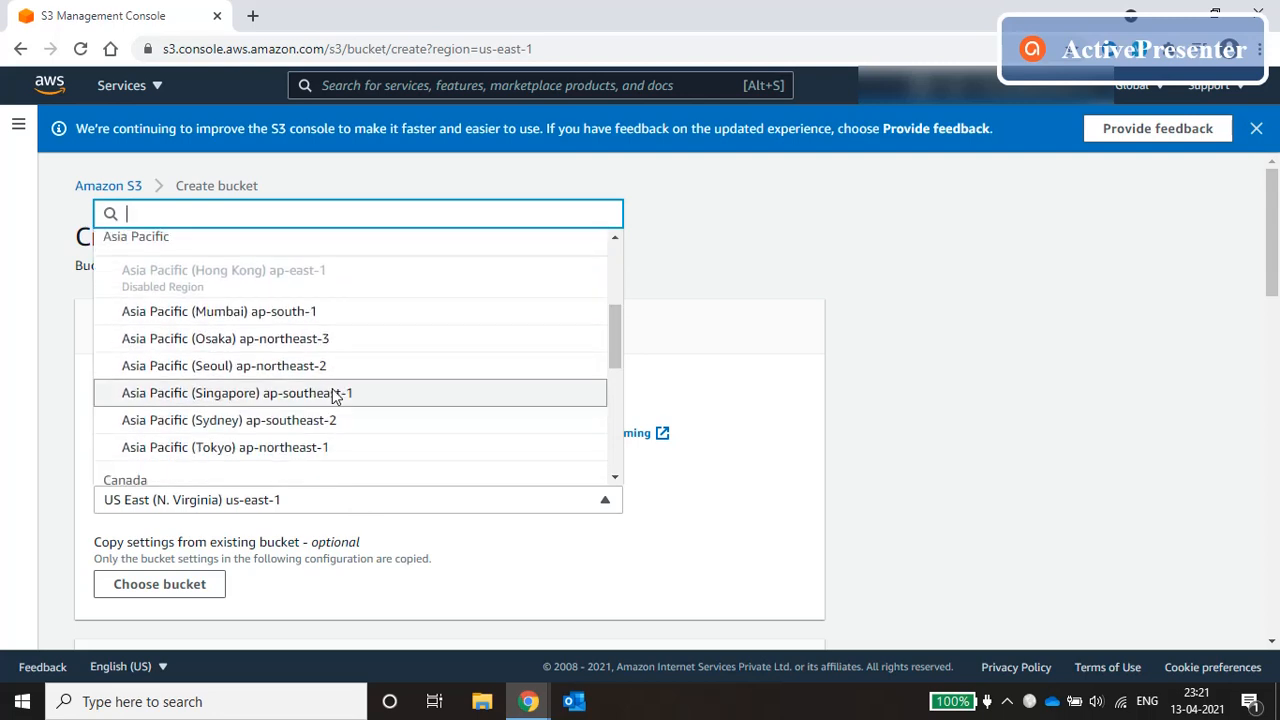
{"action": "scroll", "coordinate": [335, 393], "scroll_direction": "up", "scroll_amount": 1}
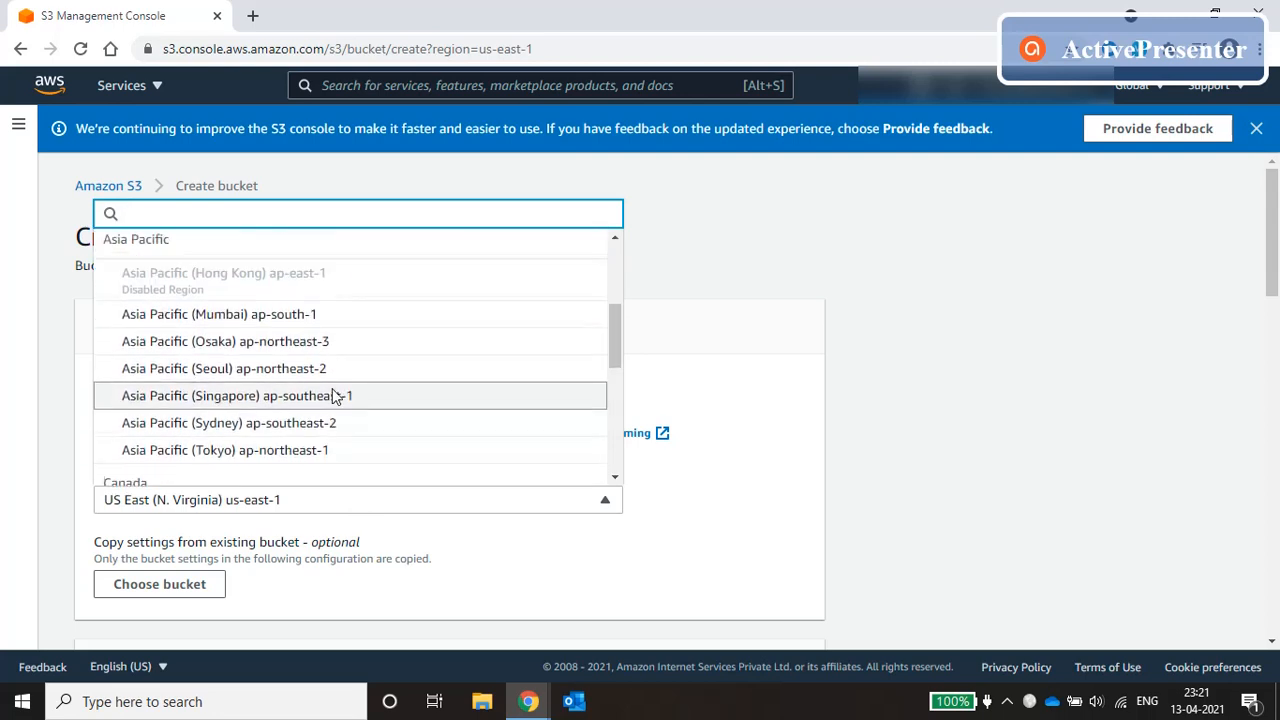
{"action": "left_click", "coordinate": [289, 318]}
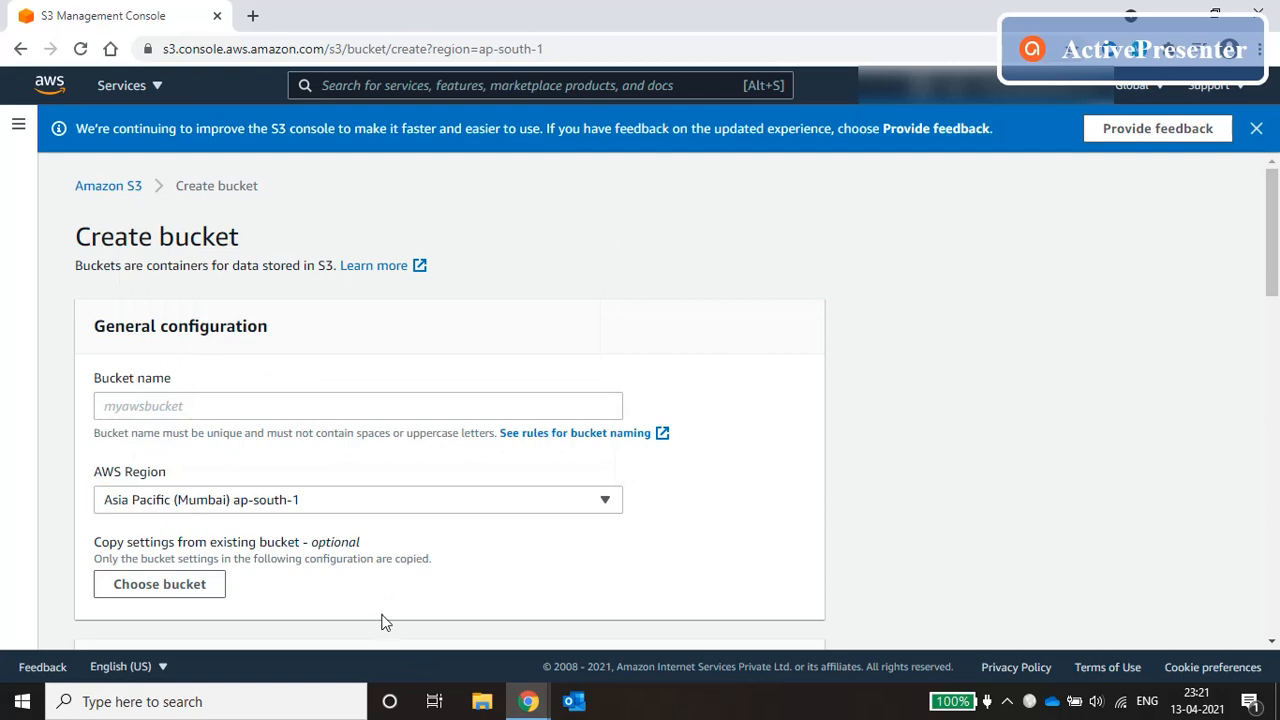
Name the bucket myawsbucket1 and try to create it with the default settings.
{"action": "left_click", "coordinate": [232, 412]}
{"action": "scroll", "coordinate": [489, 504], "scroll_direction": "down", "scroll_amount": 2}
{"action": "scroll", "coordinate": [489, 504], "scroll_direction": "up", "scroll_amount": 2}
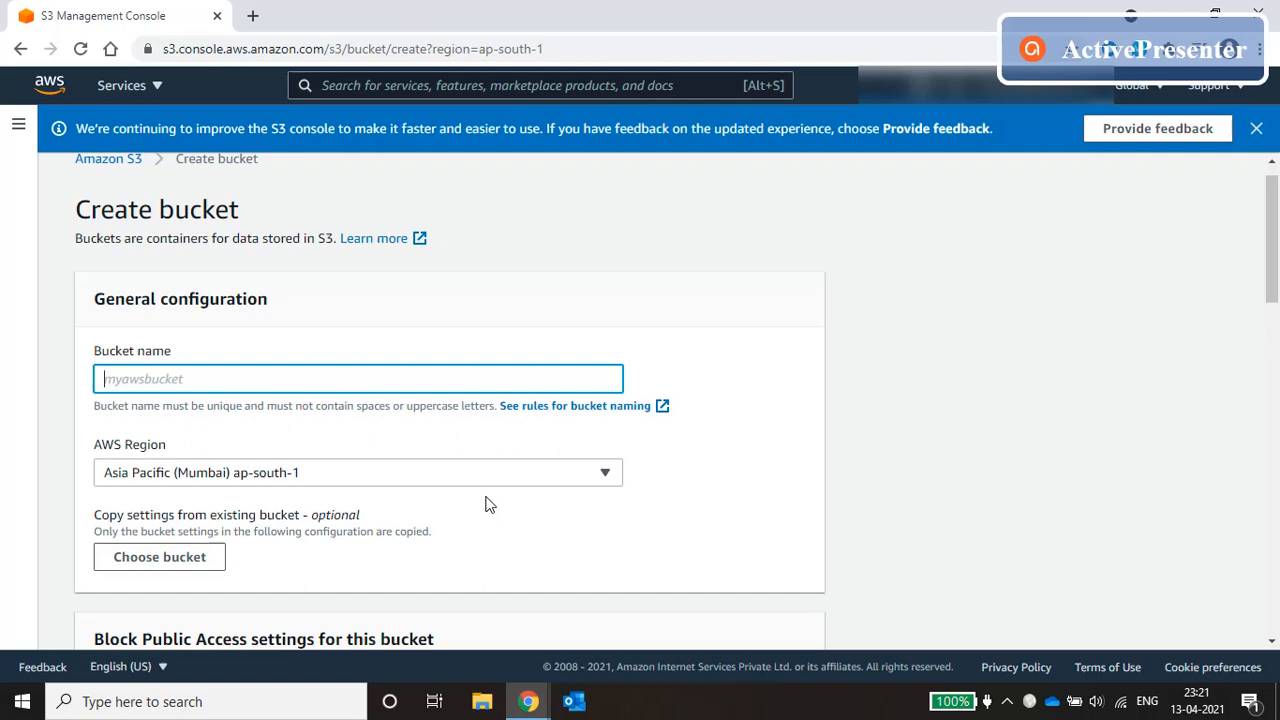
{"action": "type", "text": "myawsbucket1"}
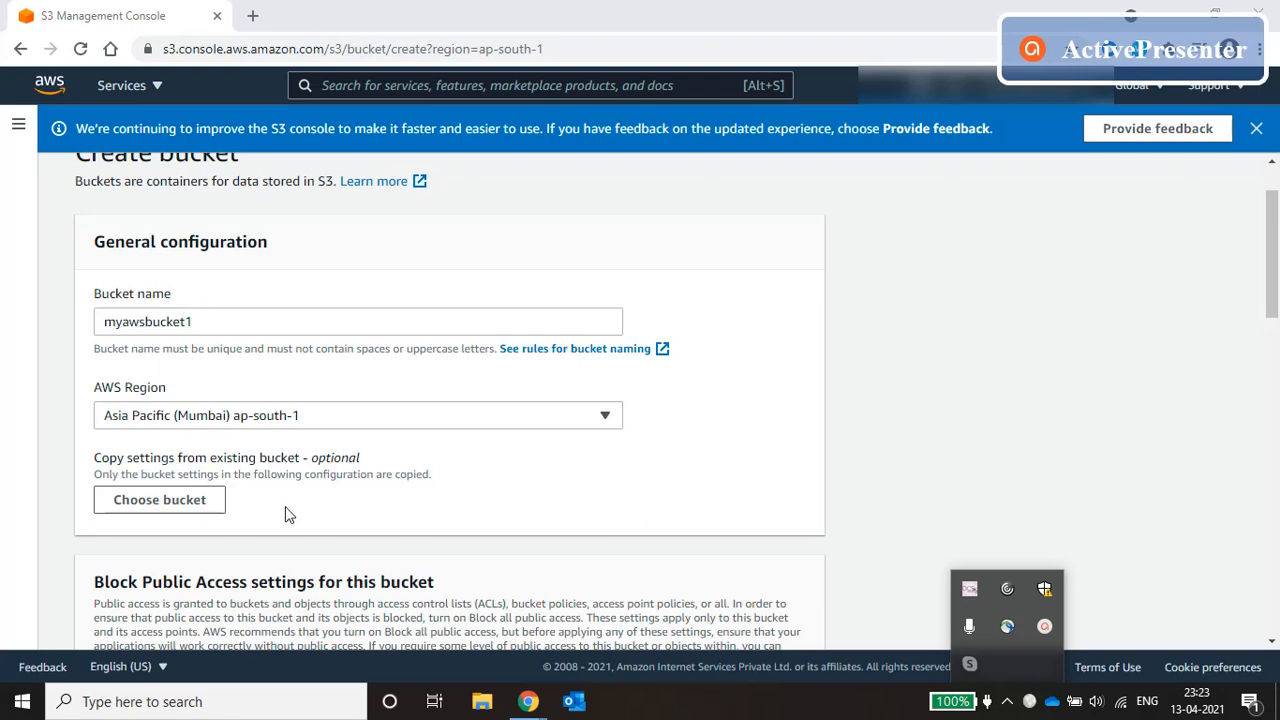
{"action": "scroll", "coordinate": [286, 512], "scroll_direction": "down", "scroll_amount": 5}
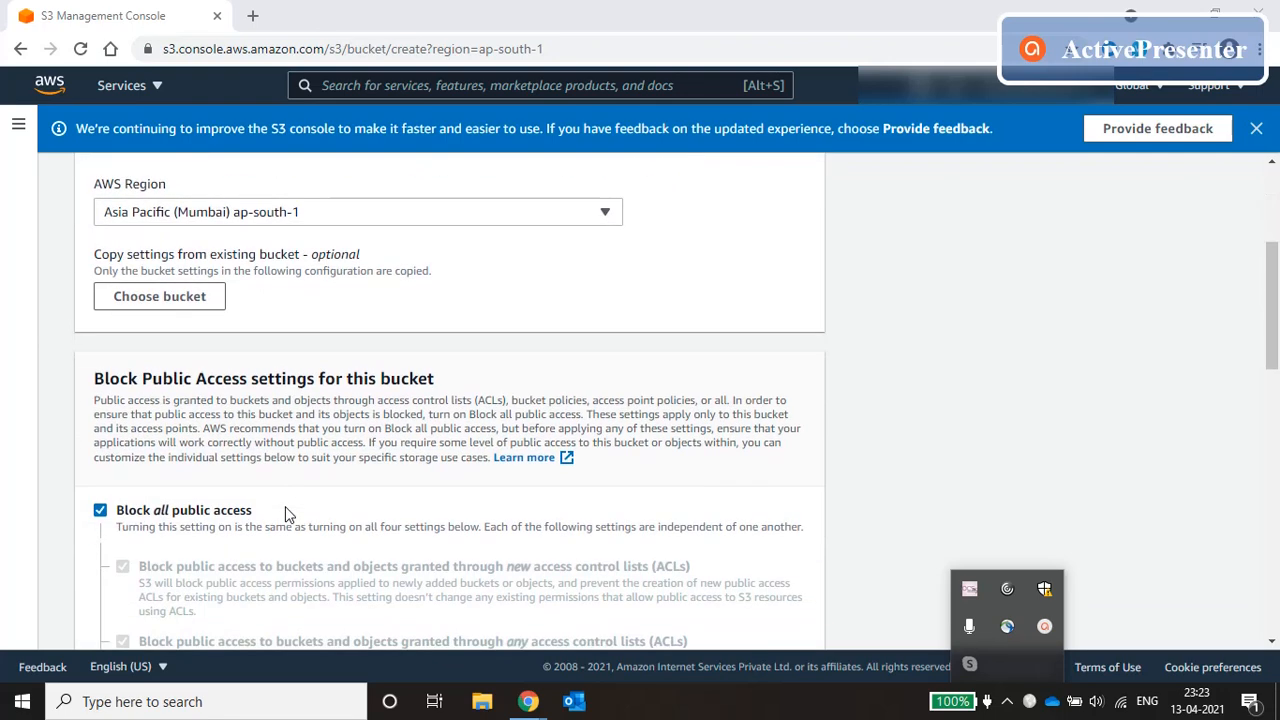
{"action": "scroll", "coordinate": [286, 514], "scroll_direction": "down", "scroll_amount": 7}
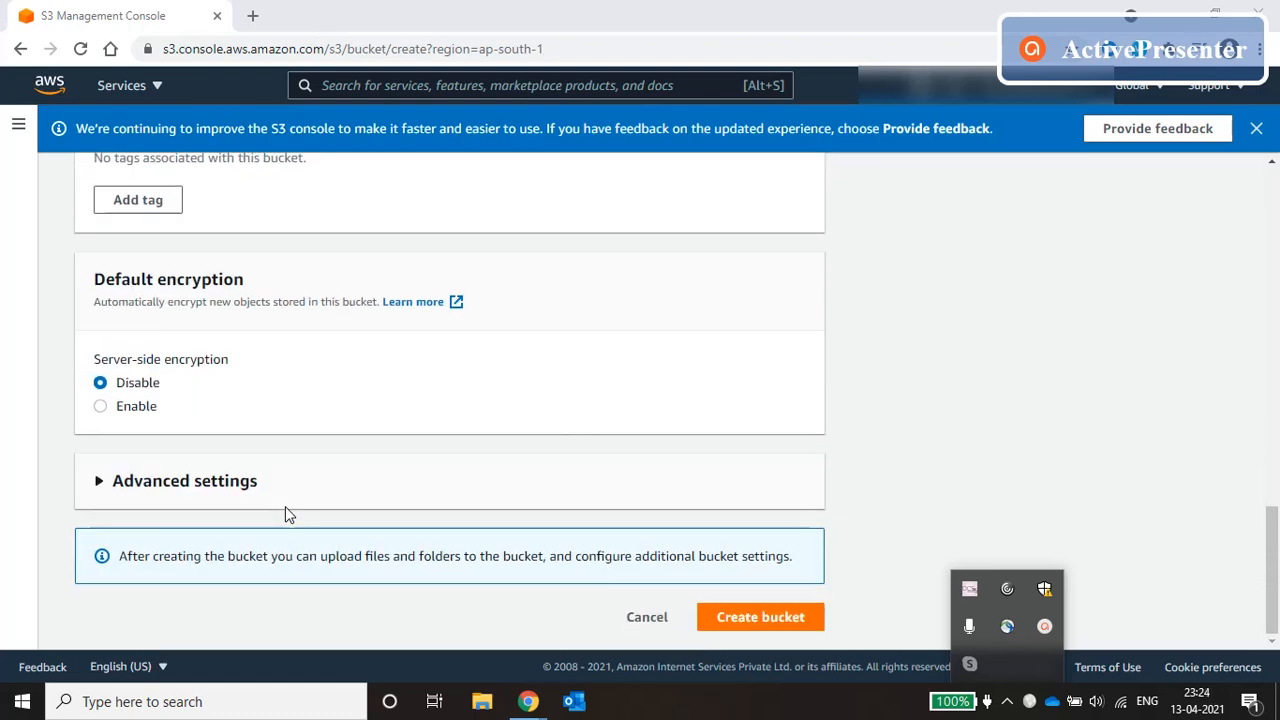
{"action": "left_click", "coordinate": [766, 621]}
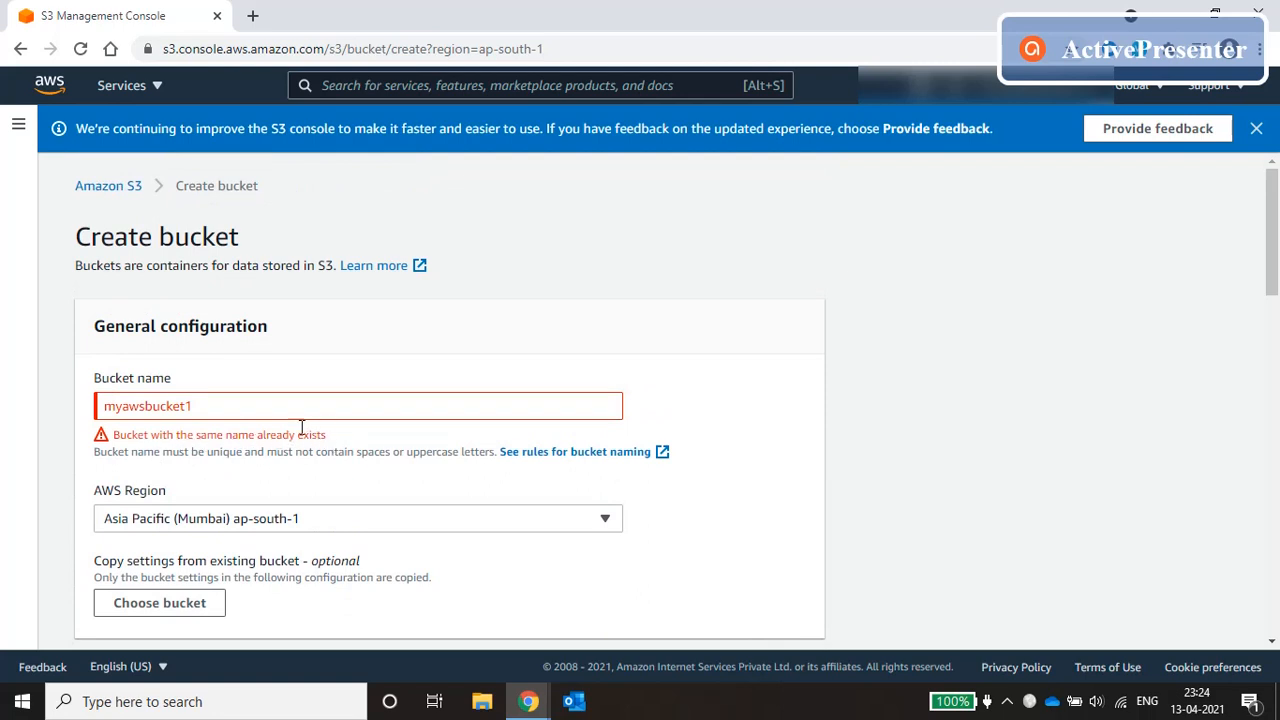
Change the bucket name to myawsbucketsumi1 and create the bucket with the remaining settings at their defaults.
{"action": "left_click", "coordinate": [213, 404]}
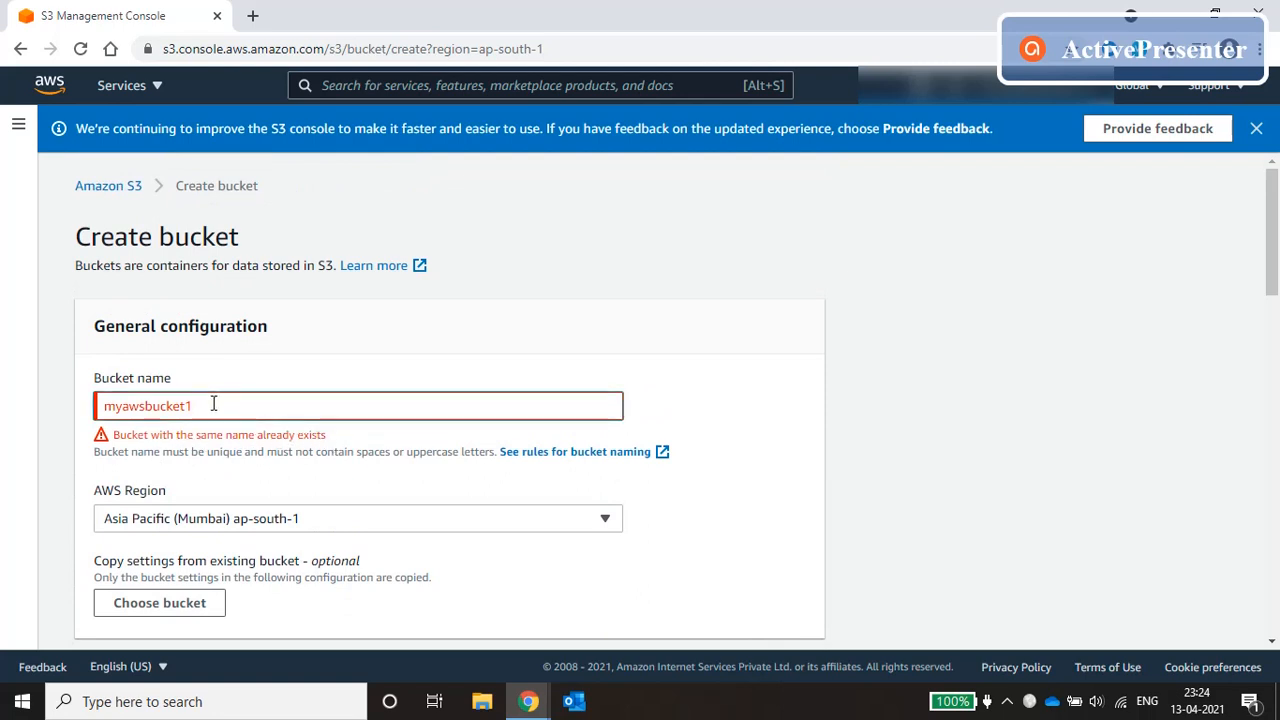
{"action": "key", "text": "BackSpace"}
{"action": "type", "text": "s"}
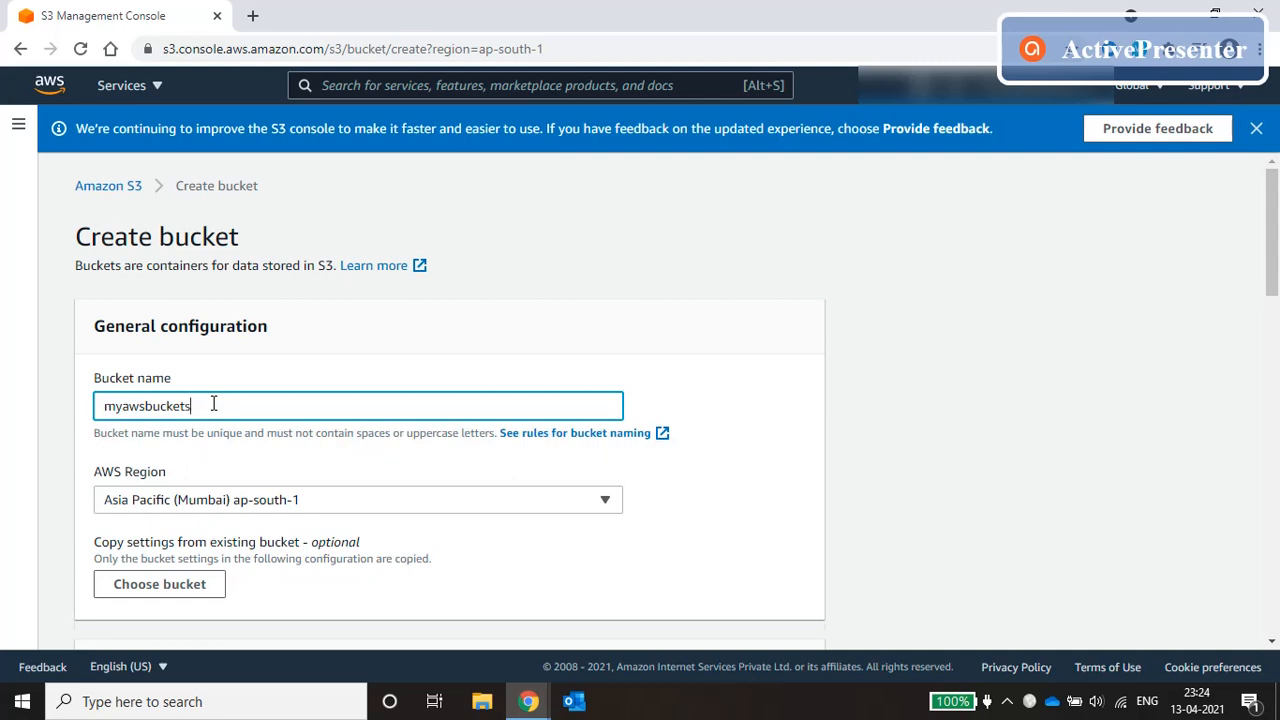
{"action": "type", "text": "umit"}
{"action": "key", "text": "BackSpace"}
{"action": "key", "text": "BackSpace"}
{"action": "type", "text": "1"}
{"action": "scroll", "coordinate": [466, 478], "scroll_direction": "down", "scroll_amount": 10}
{"action": "scroll", "coordinate": [476, 480], "scroll_direction": "down", "scroll_amount": 10}
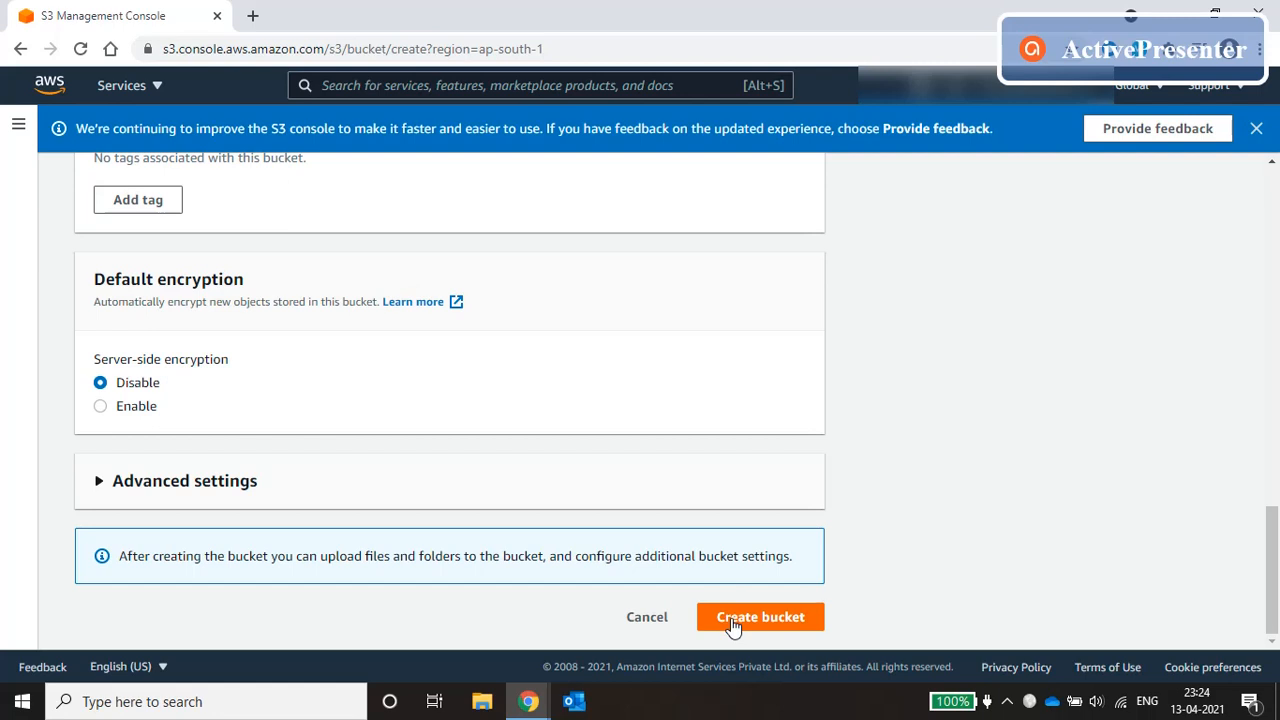
{"action": "left_click", "coordinate": [733, 619]}
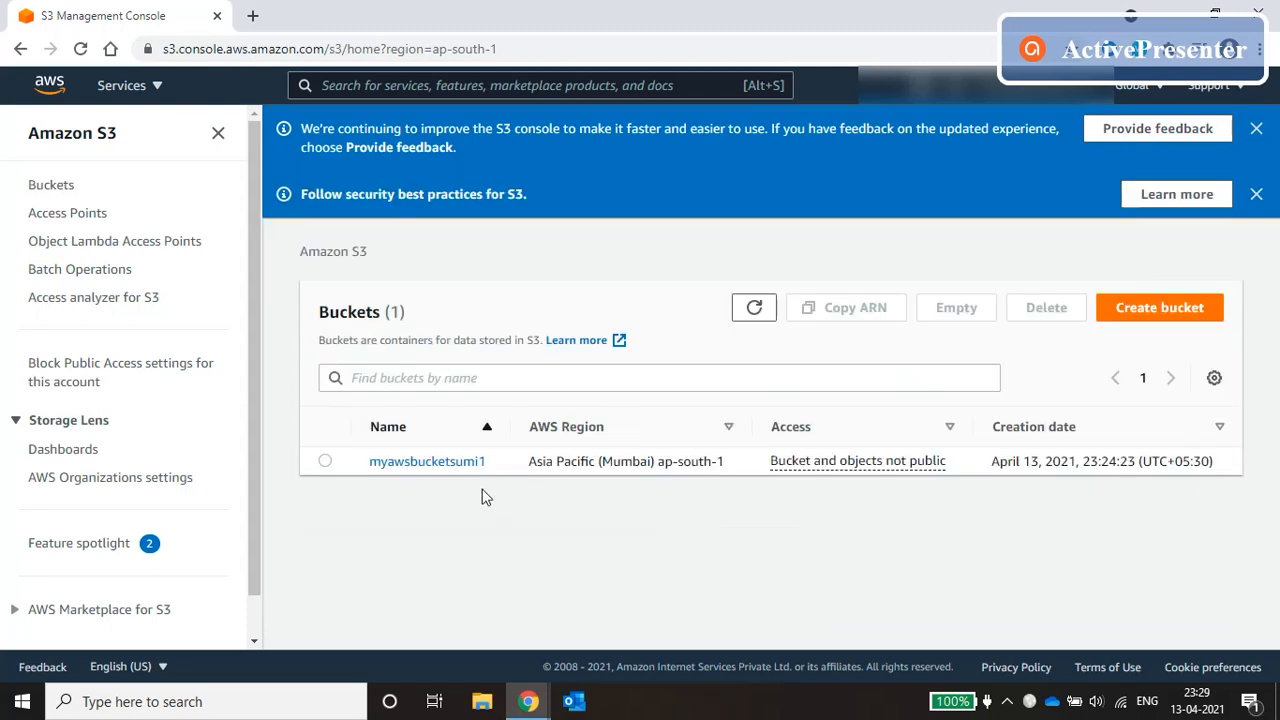
Open the myawsbucketsumi1 bucket, review its properties and permissions, and return to its object list.
{"action": "left_click", "coordinate": [457, 464]}
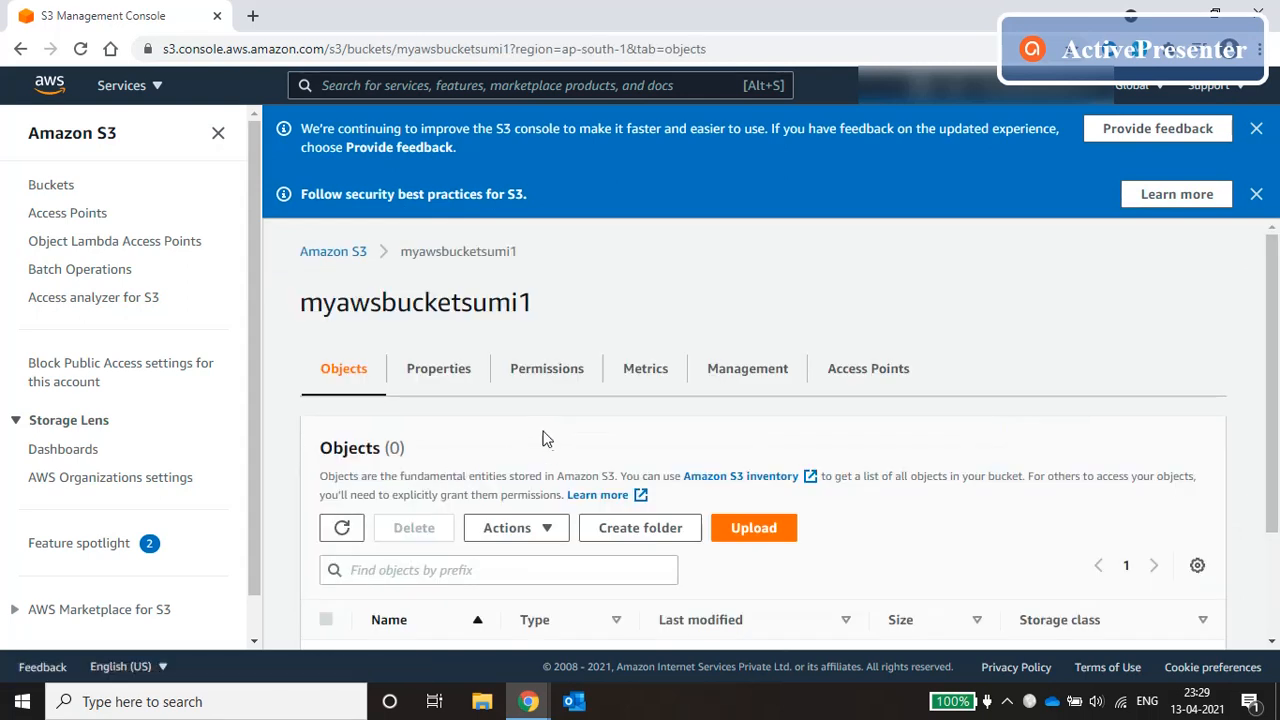
{"action": "left_click", "coordinate": [454, 378]}
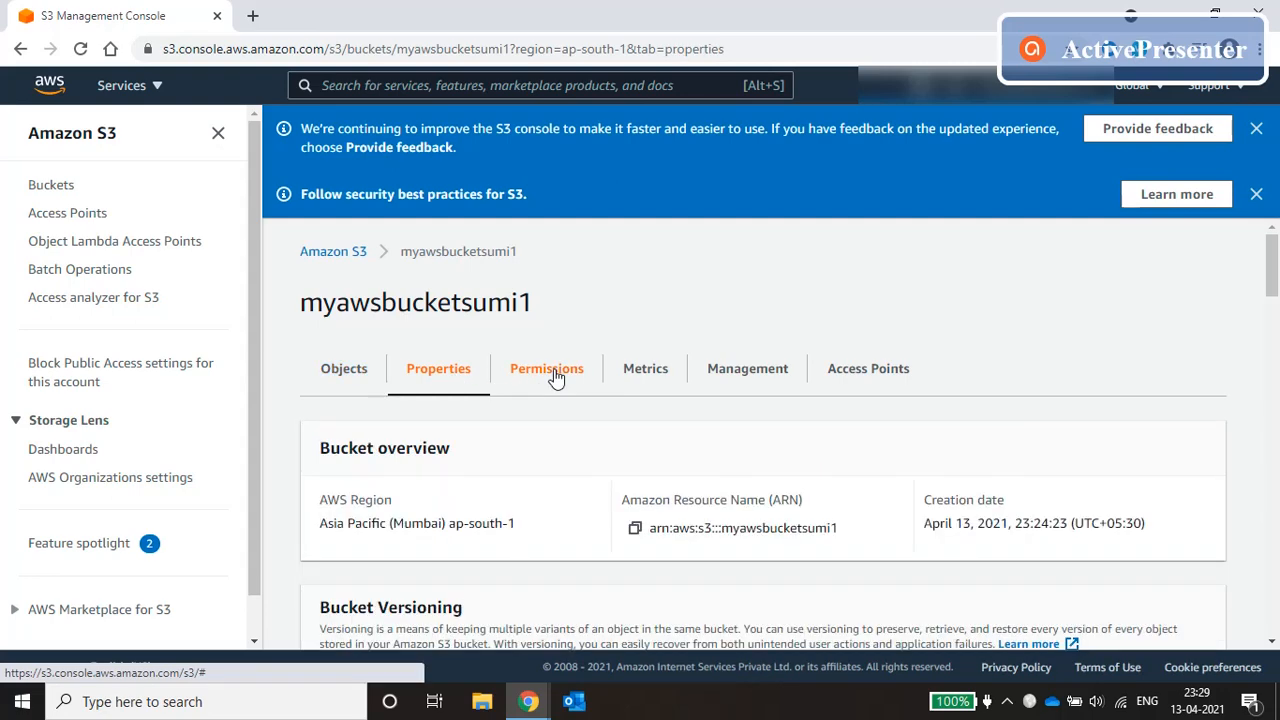
{"action": "scroll", "coordinate": [660, 466], "scroll_direction": "down", "scroll_amount": 2}
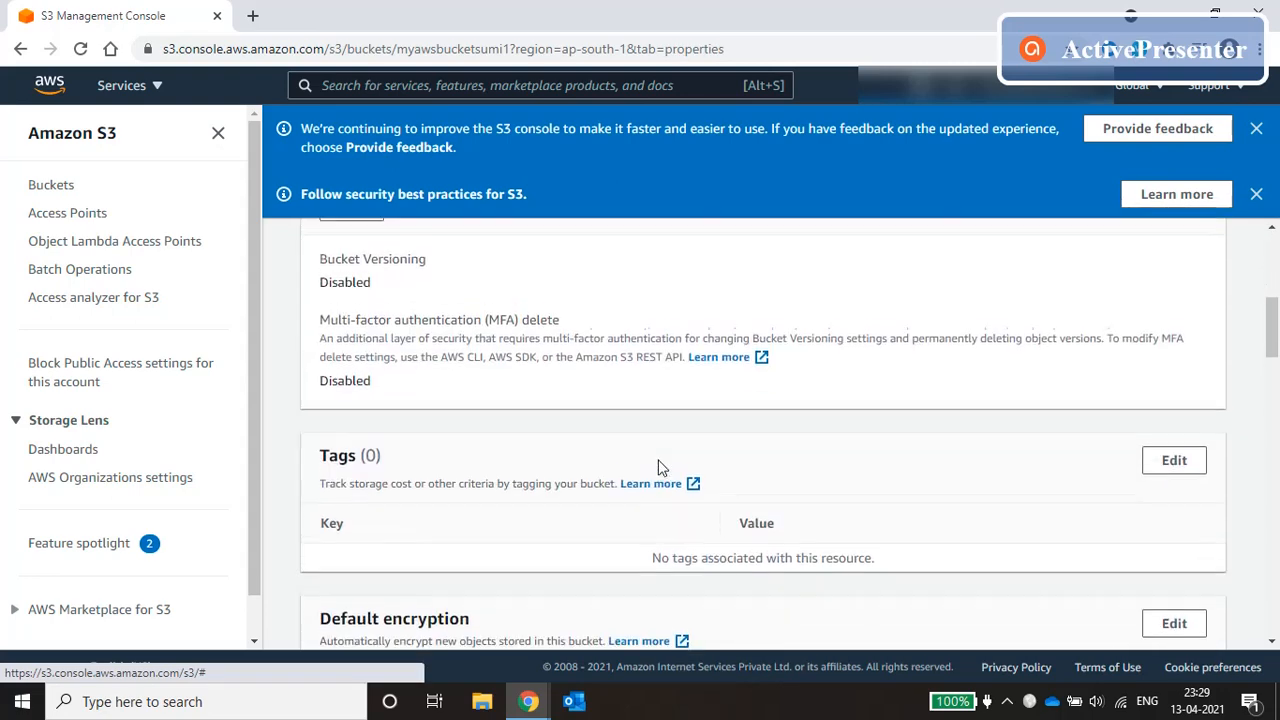
{"action": "scroll", "coordinate": [660, 466], "scroll_direction": "up", "scroll_amount": 5}
{"action": "left_click", "coordinate": [551, 303]}
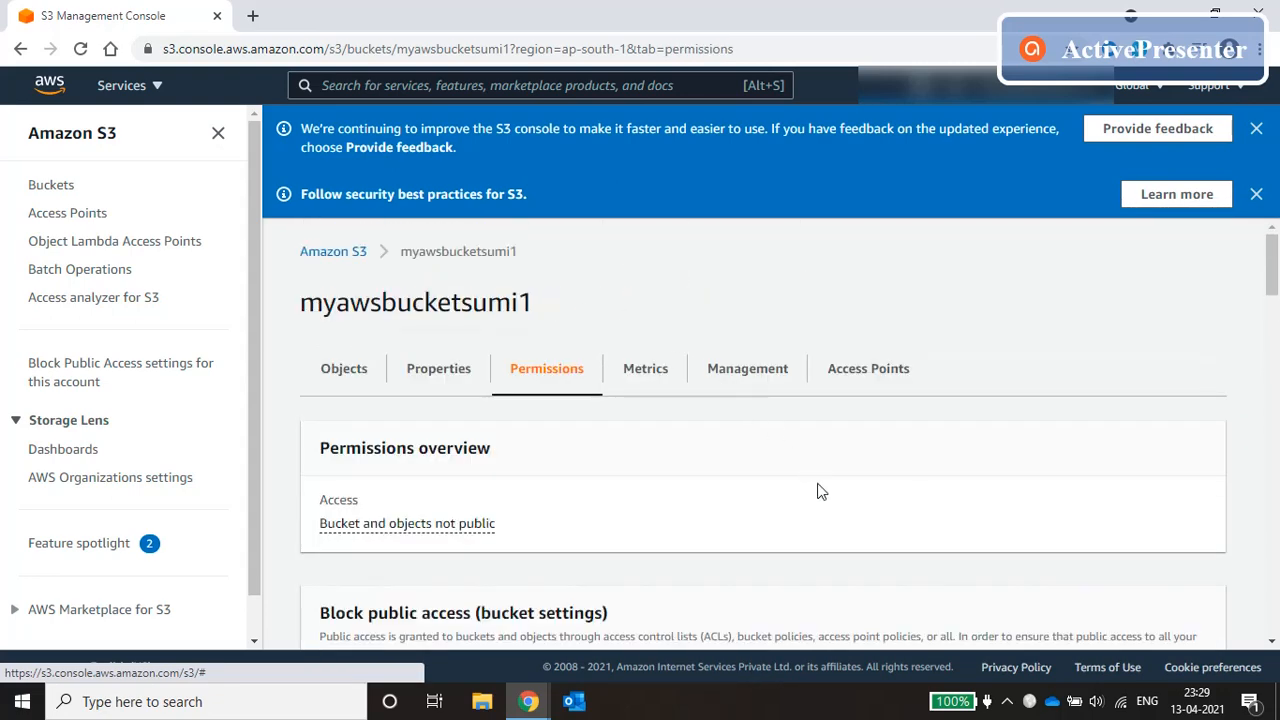
{"action": "scroll", "coordinate": [817, 491], "scroll_direction": "down", "scroll_amount": 3}
{"action": "scroll", "coordinate": [817, 491], "scroll_direction": "up", "scroll_amount": 4}
{"action": "left_click", "coordinate": [341, 378]}
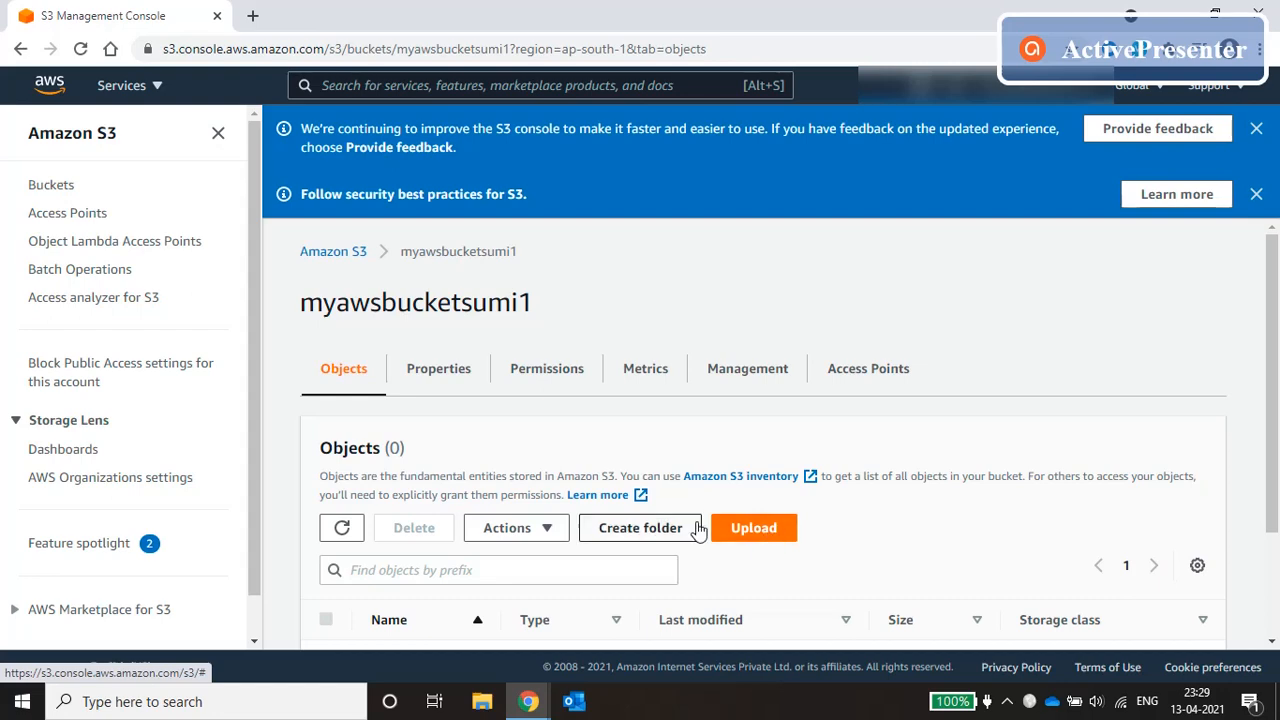
Create a folder named folder1 in the bucket with server-side encryption disabled.
{"action": "left_click", "coordinate": [642, 530]}
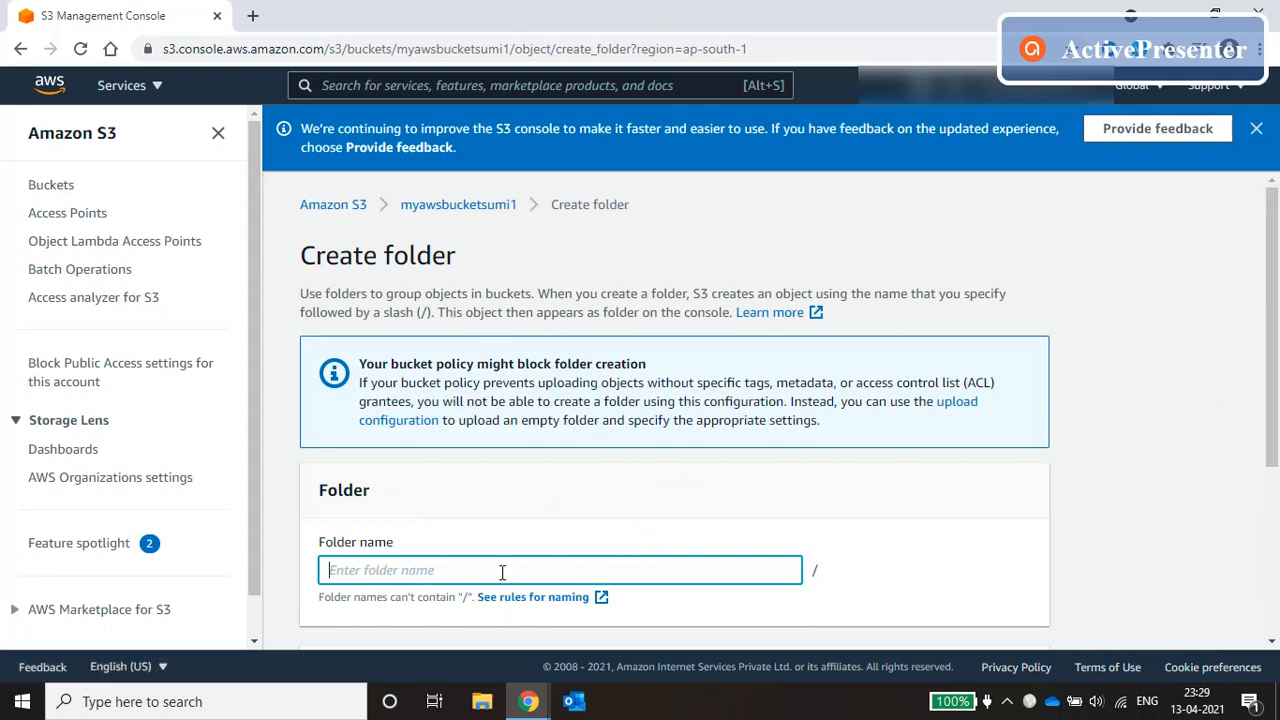
{"action": "scroll", "coordinate": [502, 572], "scroll_direction": "down", "scroll_amount": 2}
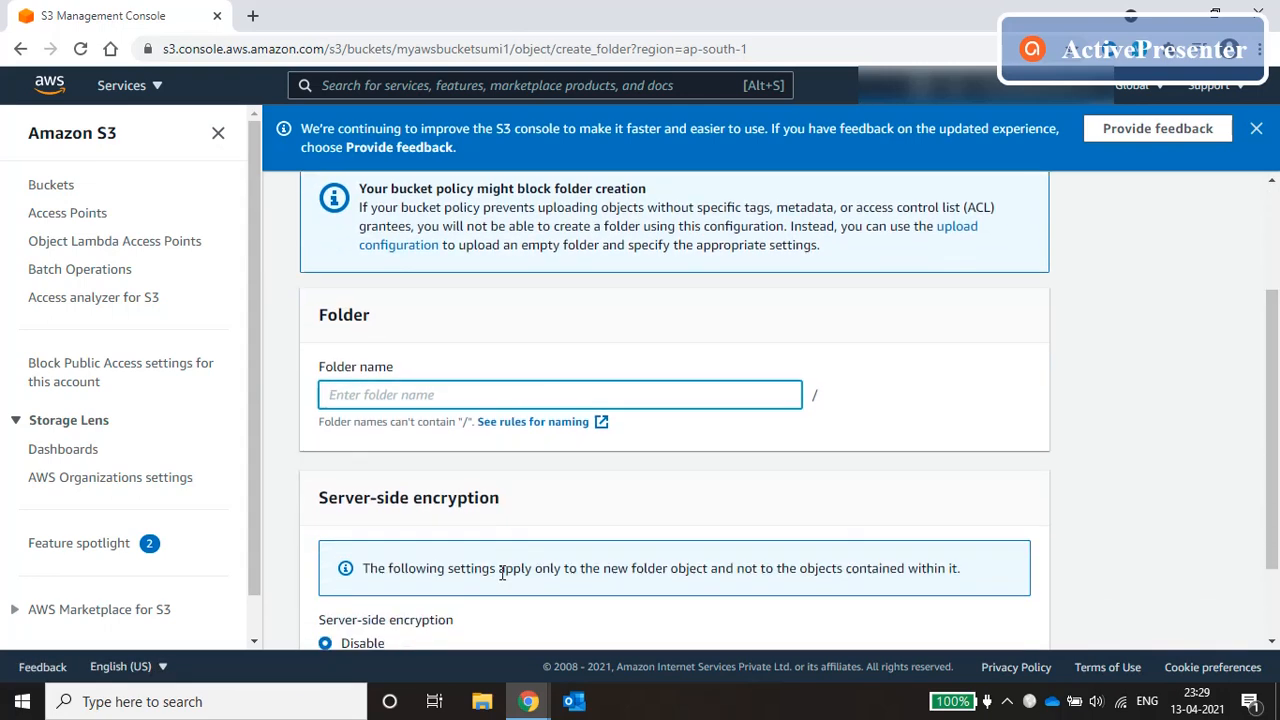
{"action": "type", "text": "folder1"}
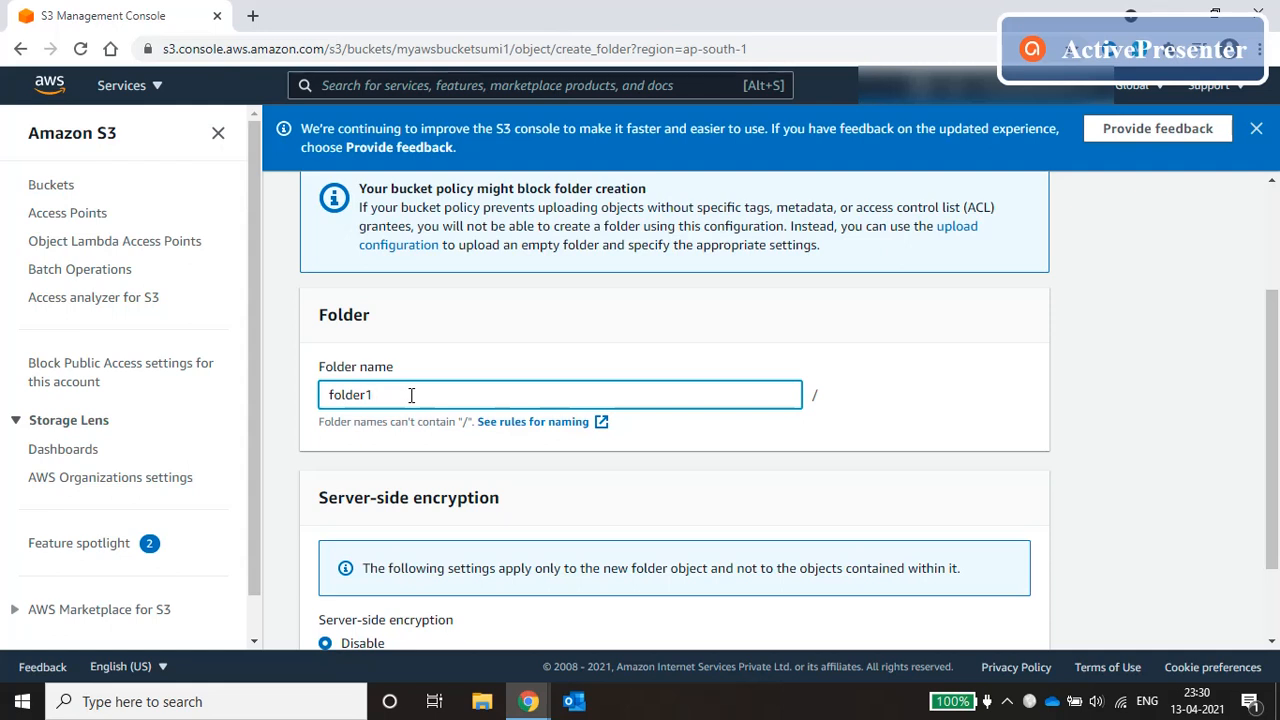
{"action": "scroll", "coordinate": [479, 469], "scroll_direction": "down", "scroll_amount": 2}
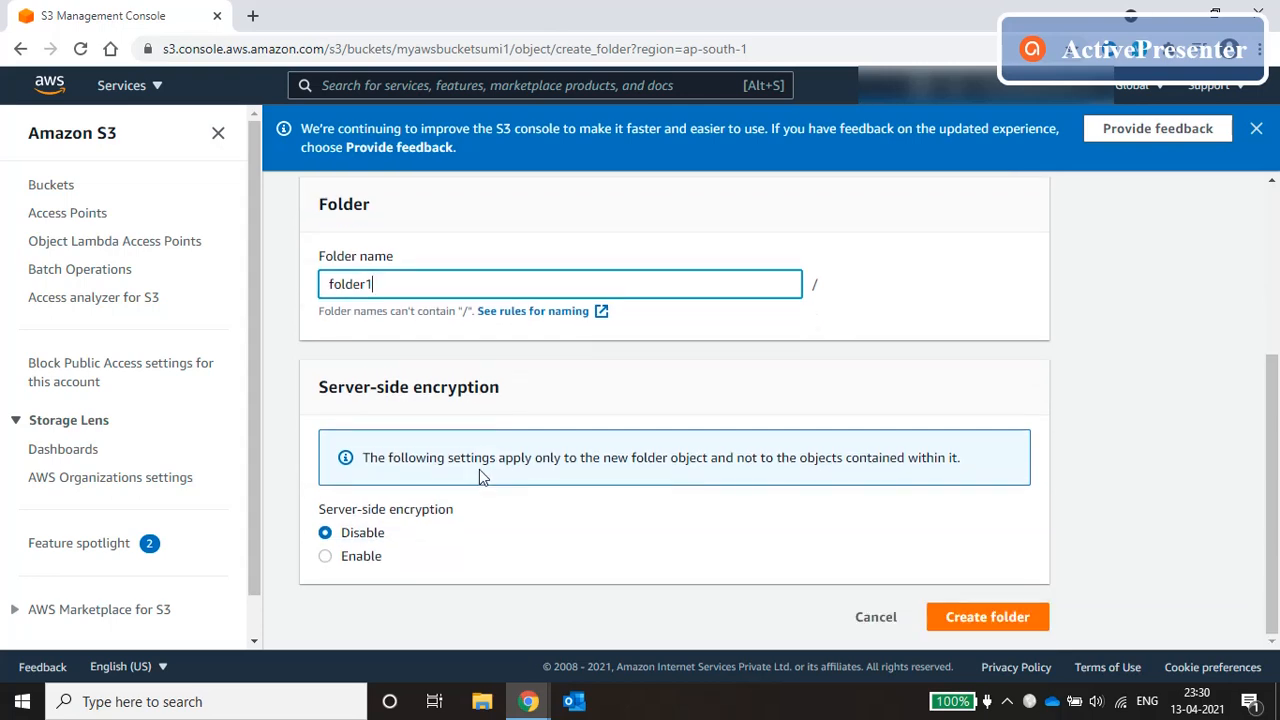
{"action": "left_click", "coordinate": [986, 616]}
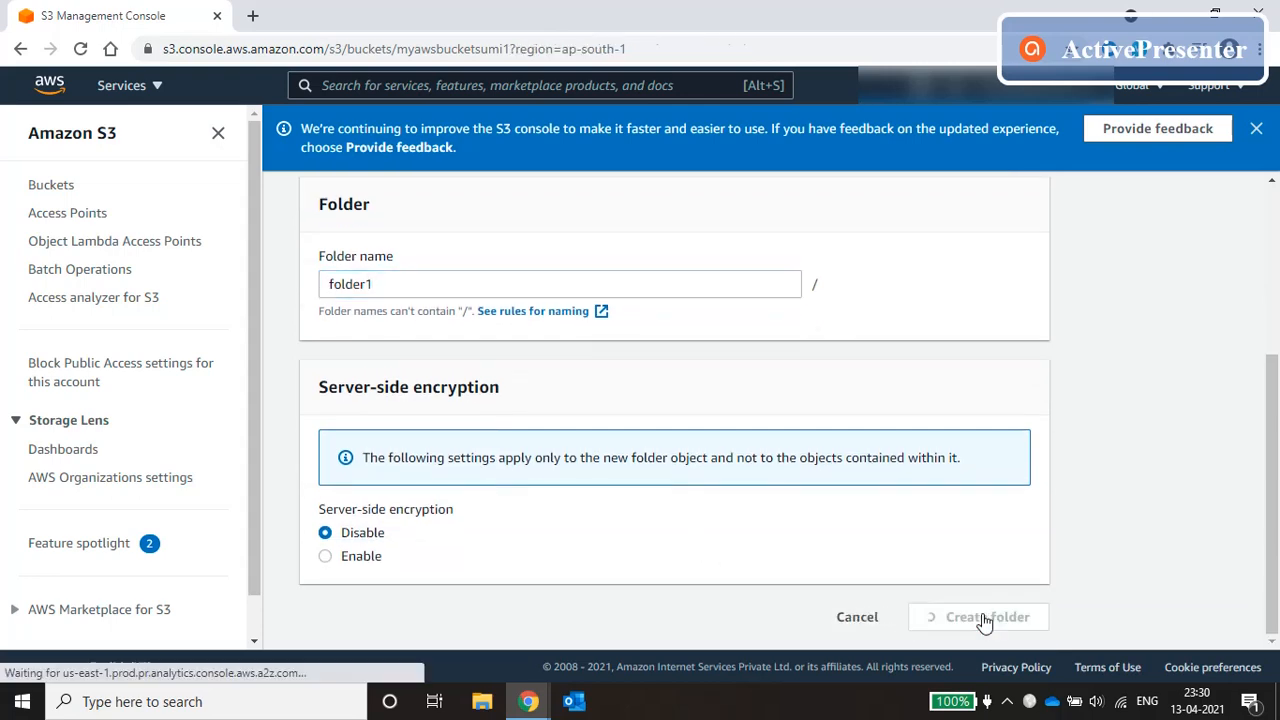
Open folder1 and create a subfolder named folder2 inside it with server-side encryption disabled.
{"action": "scroll", "coordinate": [948, 487], "scroll_direction": "down", "scroll_amount": 2}
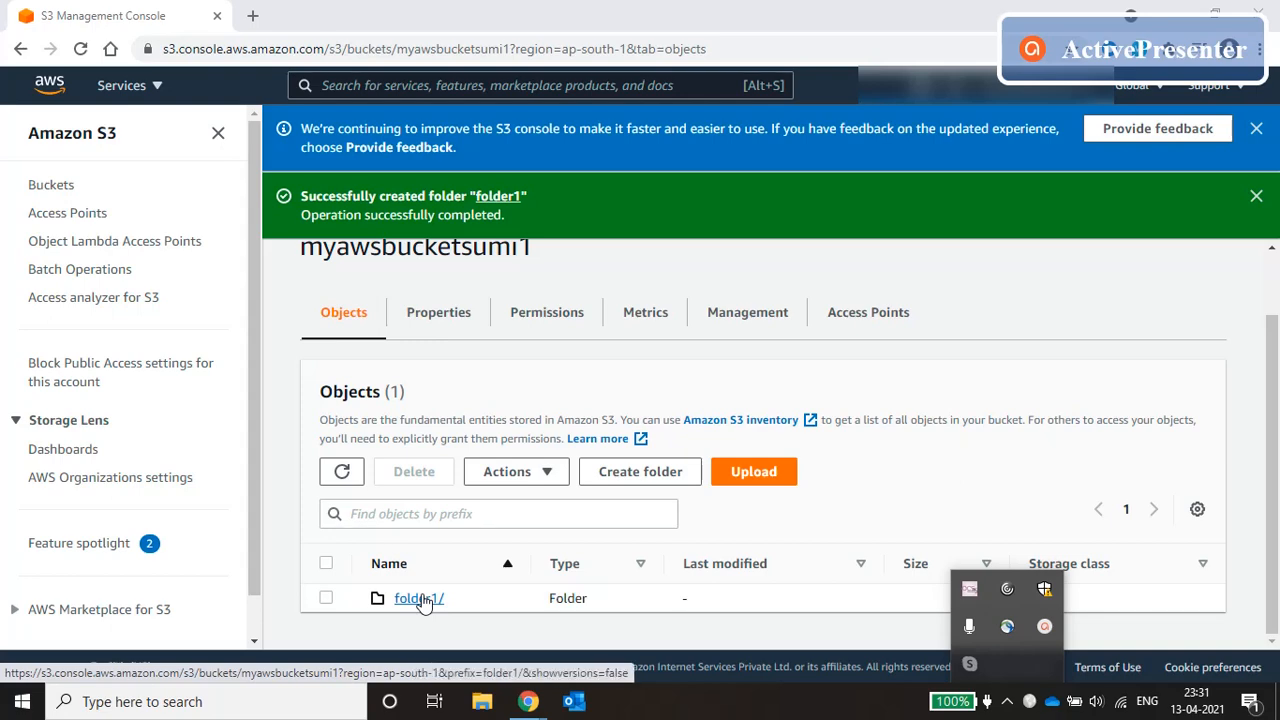
{"action": "left_click", "coordinate": [420, 598]}
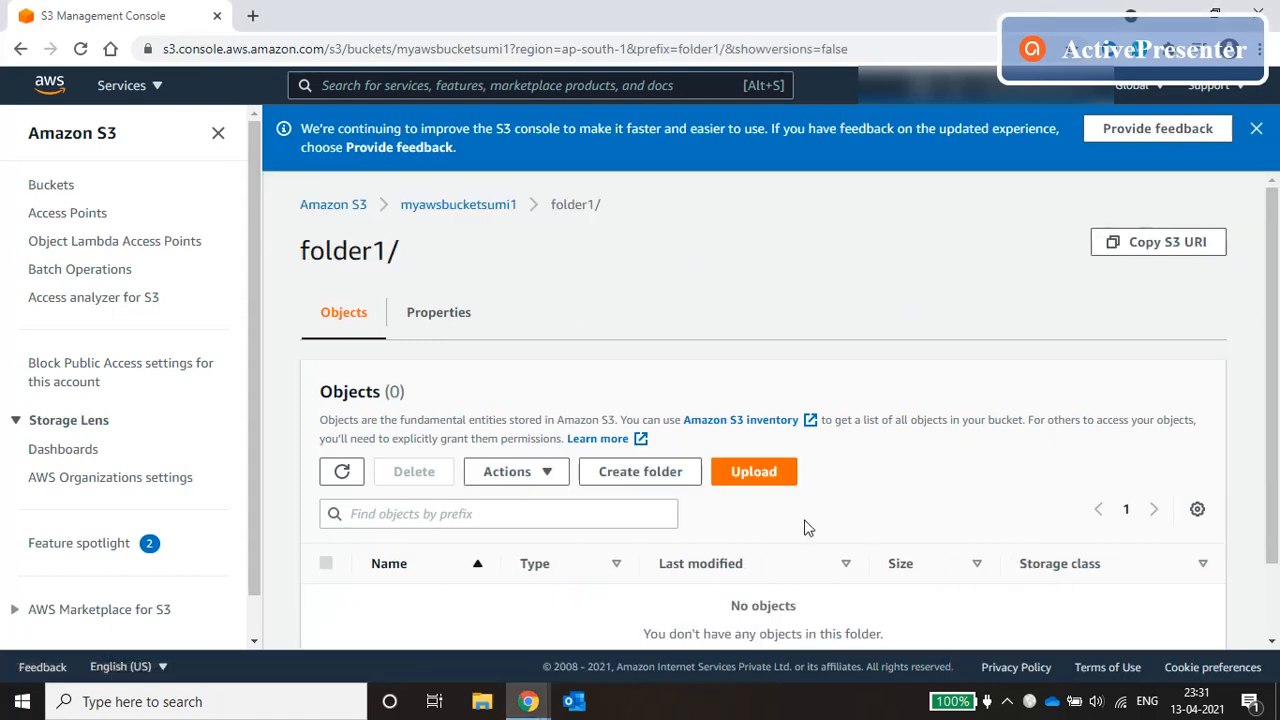
{"action": "scroll", "coordinate": [733, 452], "scroll_direction": "down", "scroll_amount": 1}
{"action": "left_click", "coordinate": [686, 390]}
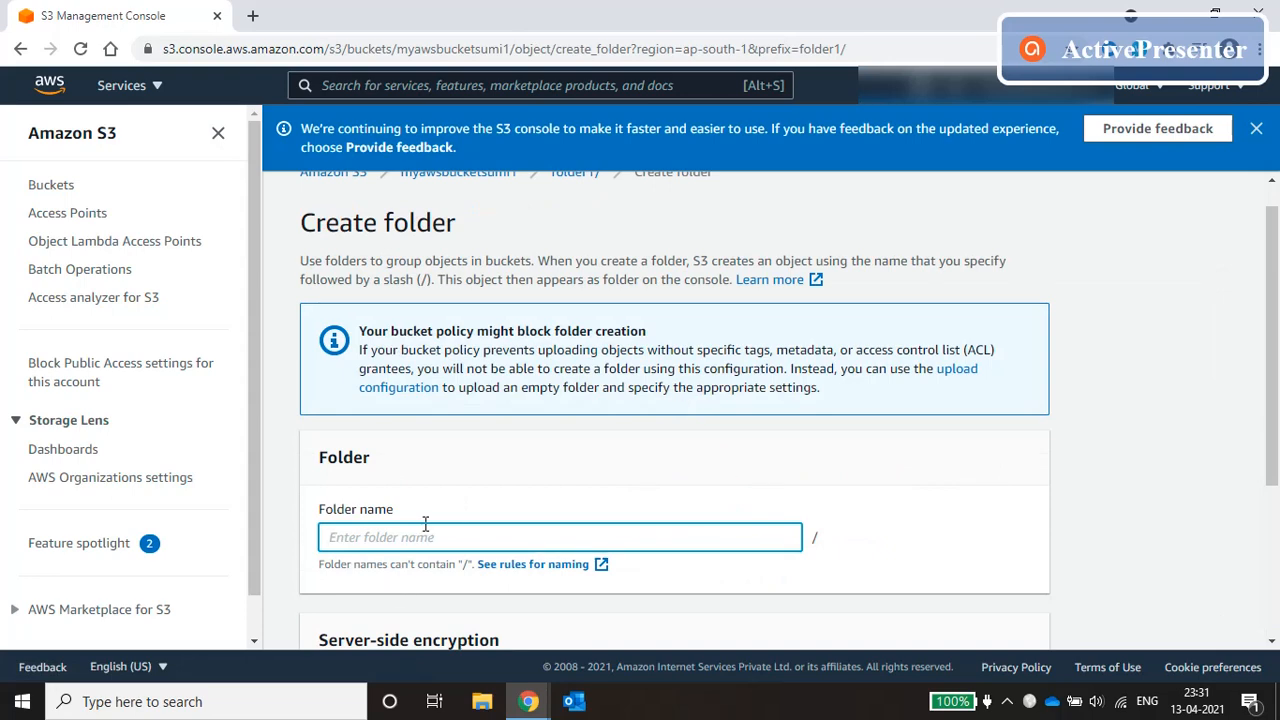
{"action": "type", "text": "folder2"}
{"action": "scroll", "coordinate": [425, 524], "scroll_direction": "down", "scroll_amount": 3}
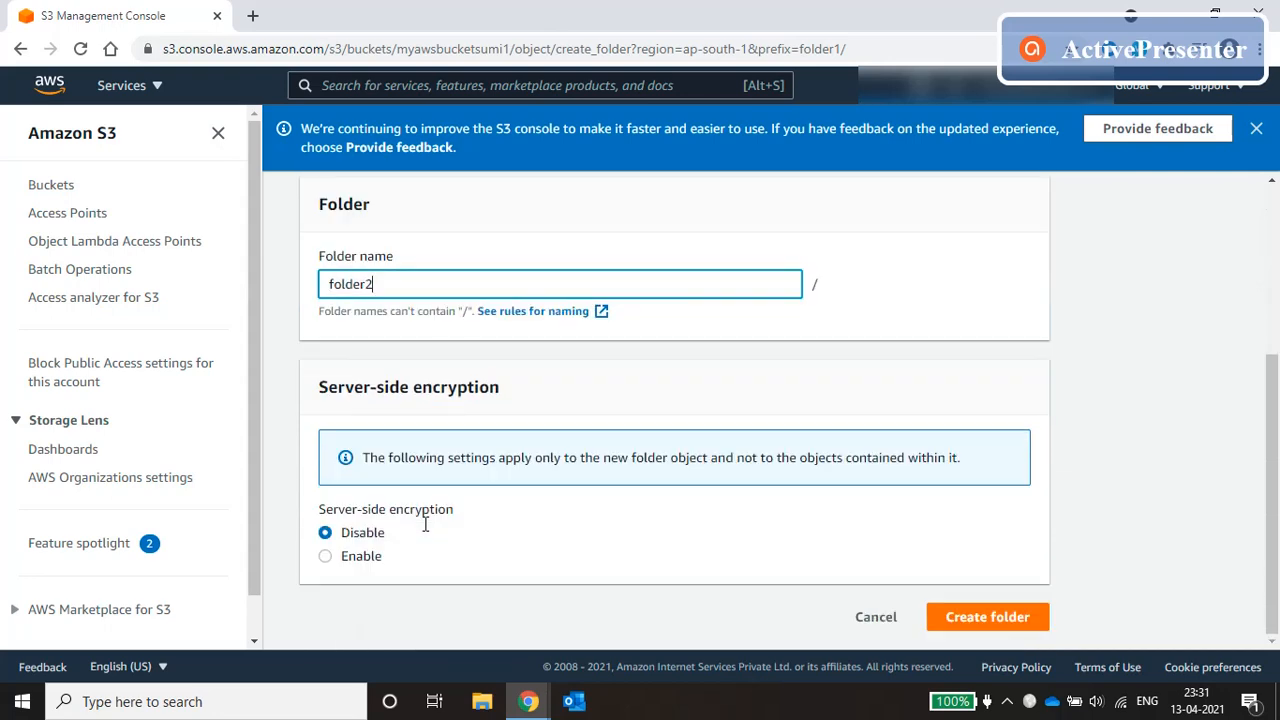
{"action": "left_click", "coordinate": [1005, 627]}
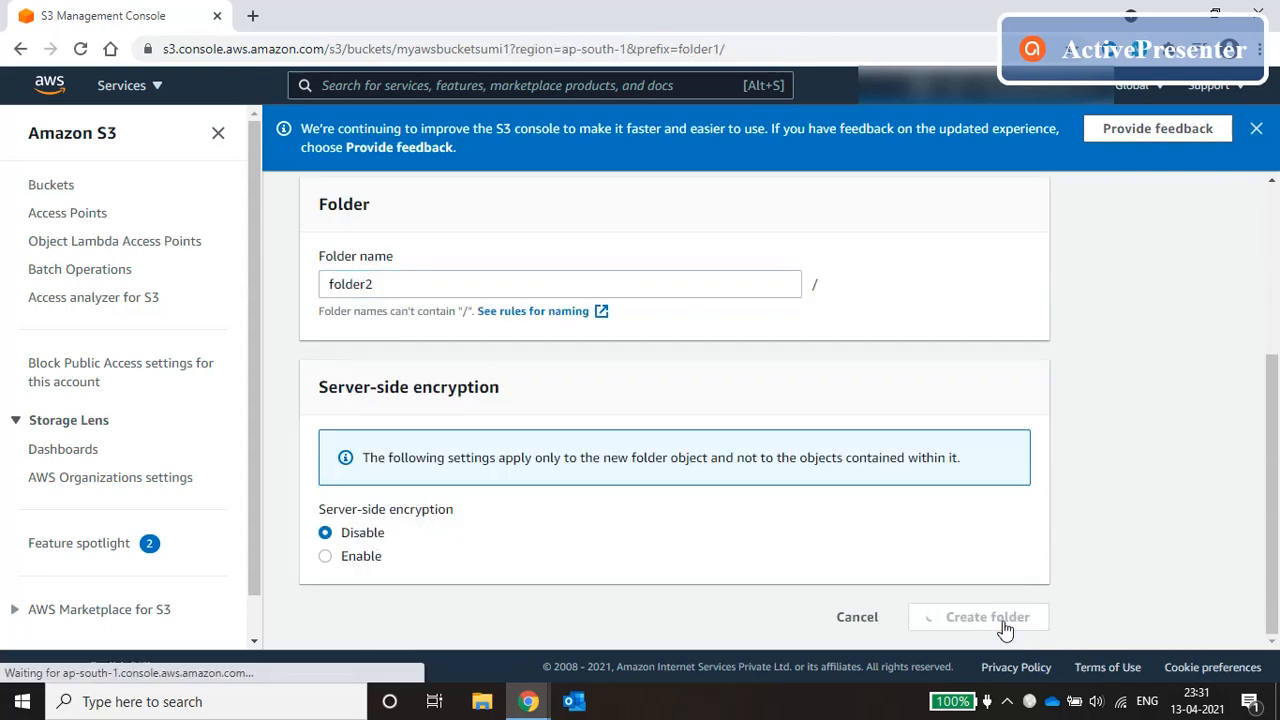
Open folder2 and add Untitled.jpg from the Videos > Cloud > S3 in AWS folder to a new upload.
{"action": "scroll", "coordinate": [967, 520], "scroll_direction": "down", "scroll_amount": 1}
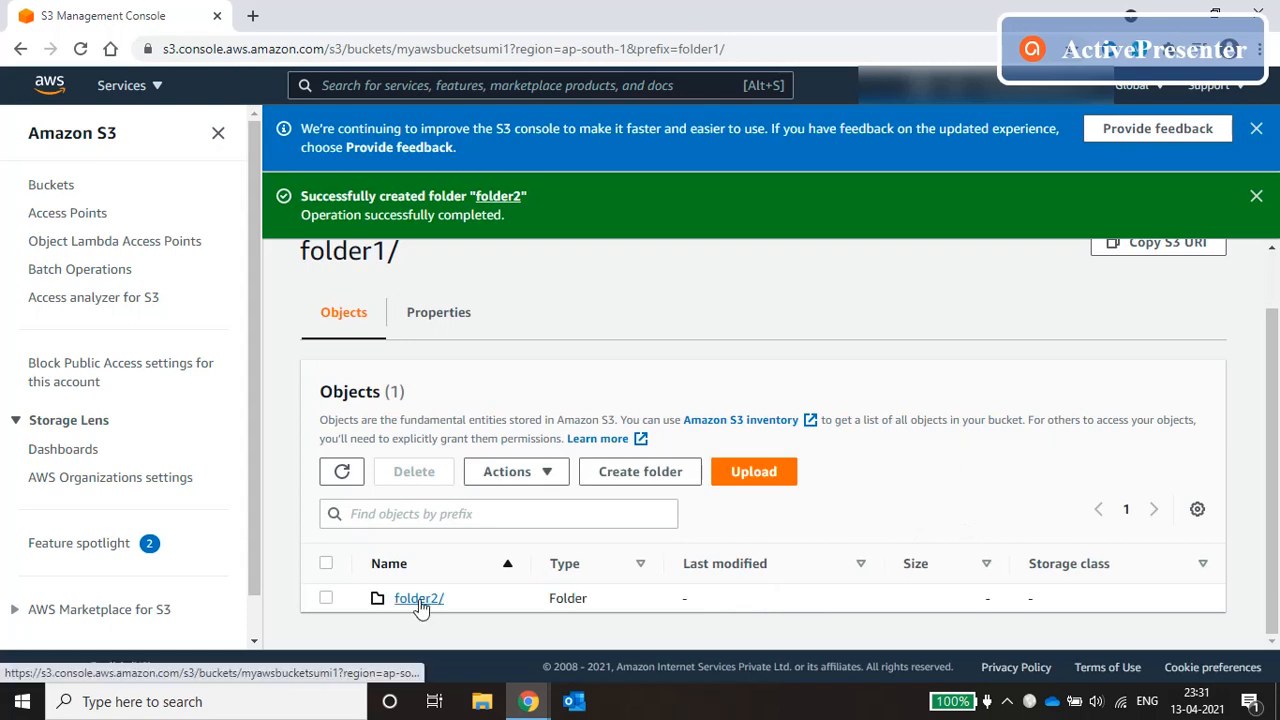
{"action": "left_click", "coordinate": [416, 598]}
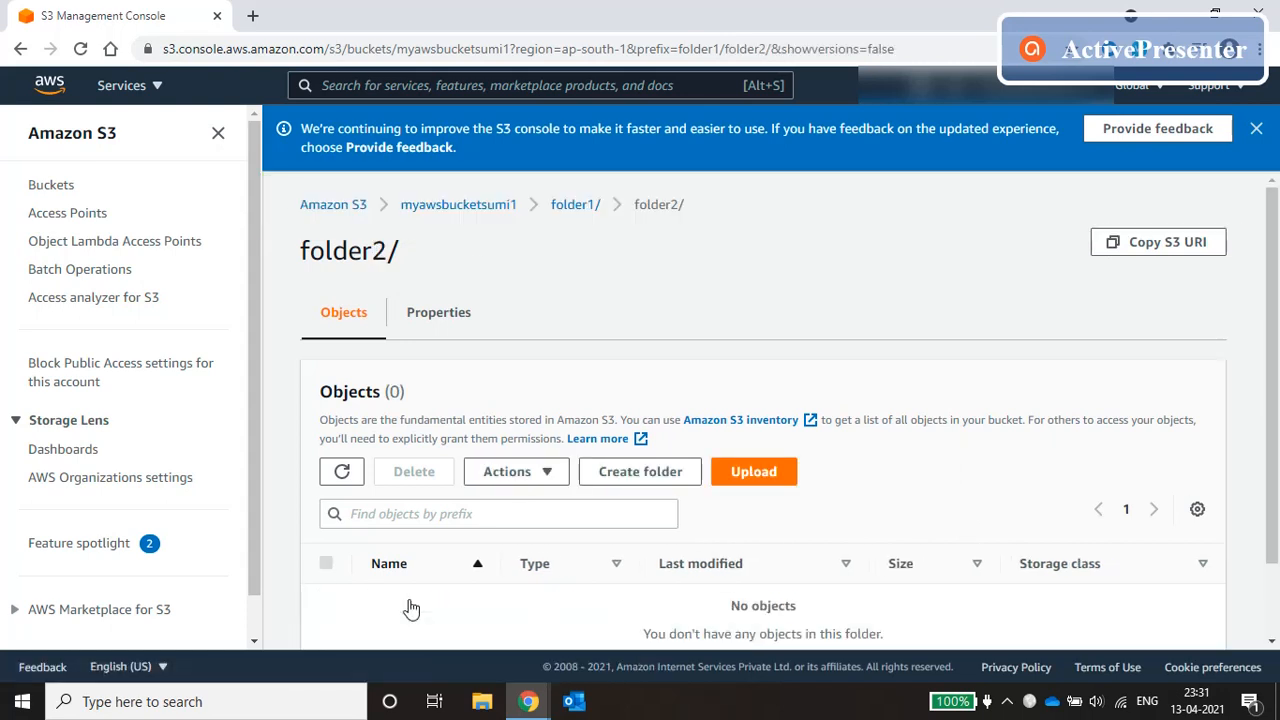
{"action": "scroll", "coordinate": [882, 466], "scroll_direction": "down", "scroll_amount": 1}
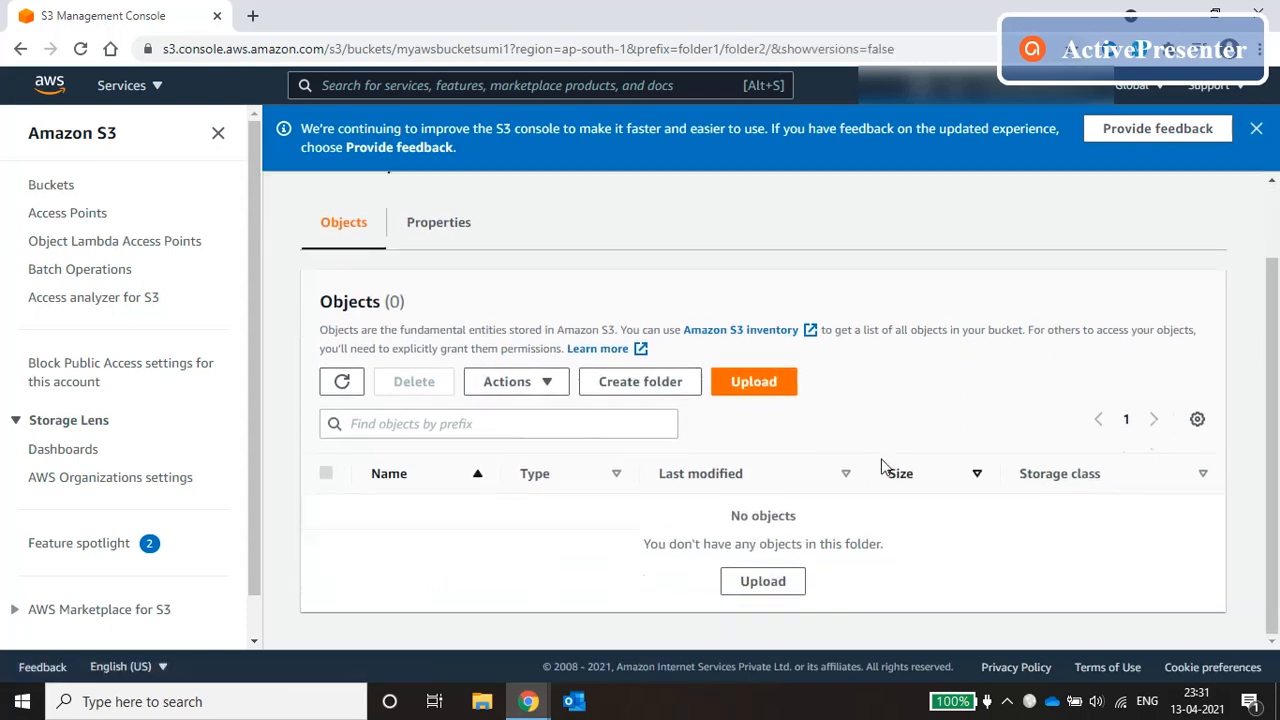
{"action": "left_click", "coordinate": [753, 382]}
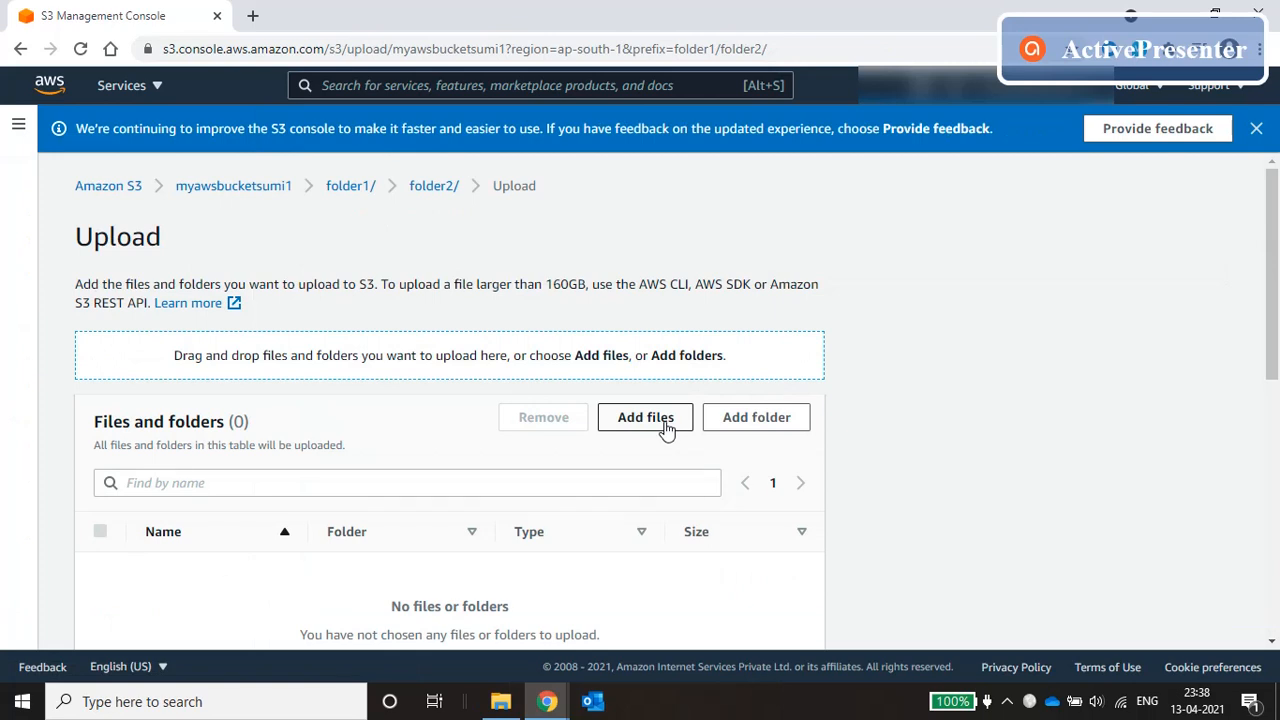
{"action": "left_click", "coordinate": [665, 425]}
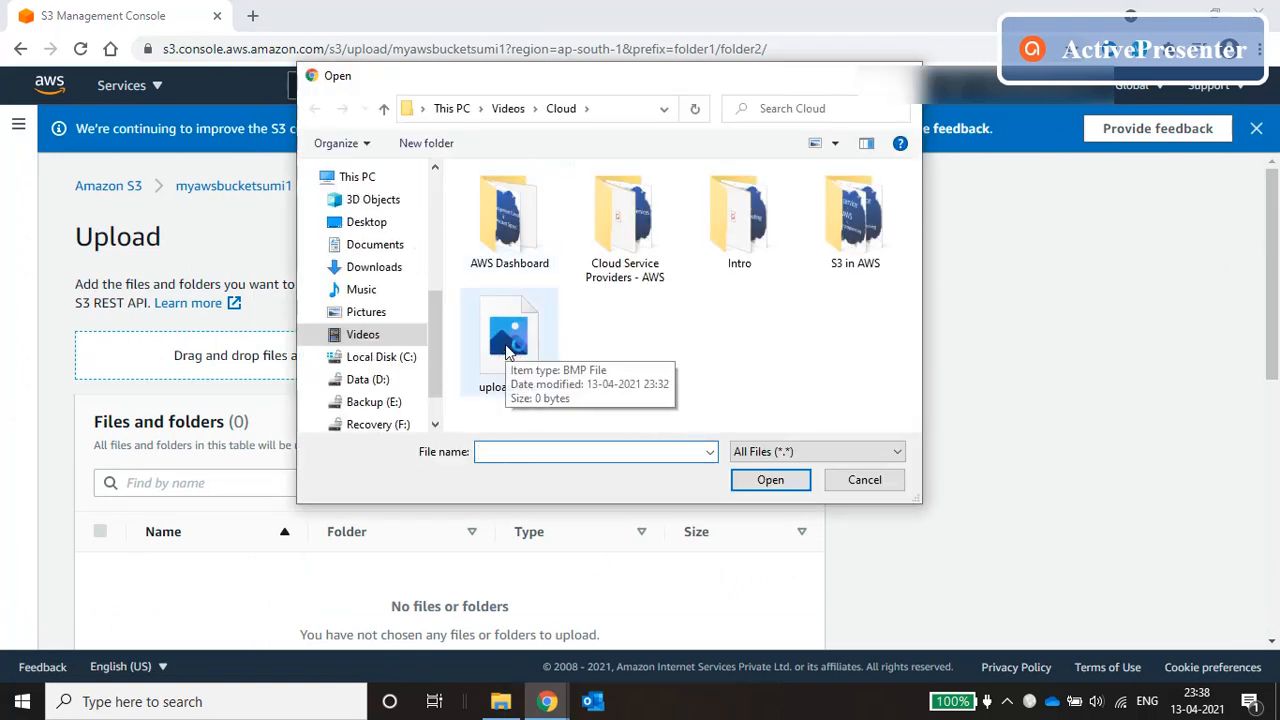
{"action": "double_click", "coordinate": [828, 215]}
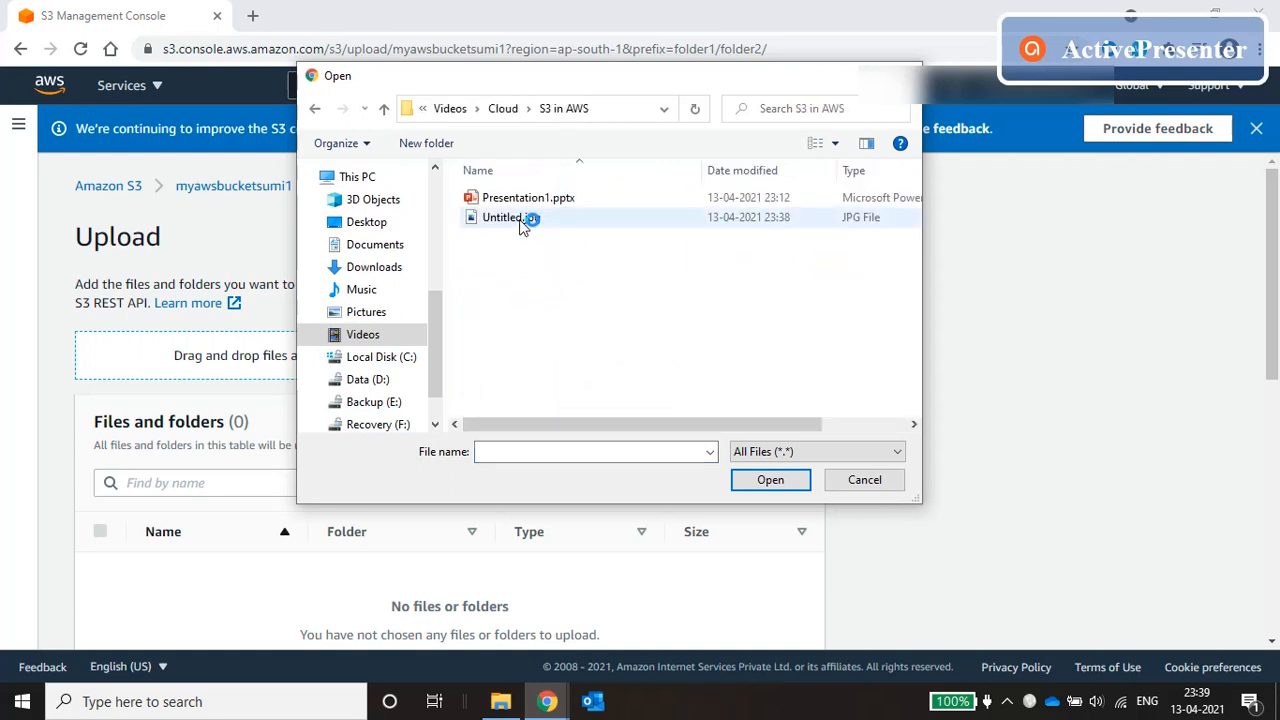
{"action": "left_click", "coordinate": [520, 225]}
{"action": "double_click", "coordinate": [520, 225]}
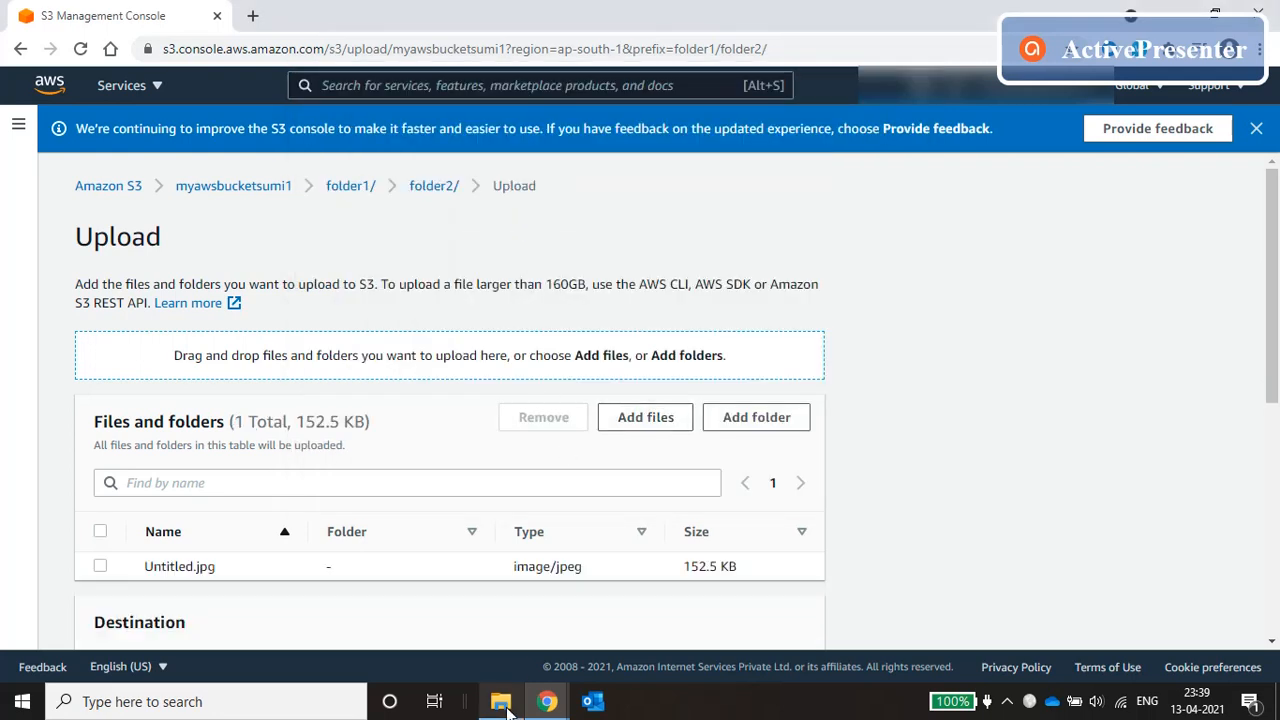
Switch to File Explorer, preview Untitled.jpg from the S3 in AWS folder, and return to the S3 upload page in Chrome.
{"action": "mouse_move", "coordinate": [507, 707]}
{"action": "left_click", "coordinate": [517, 634]}
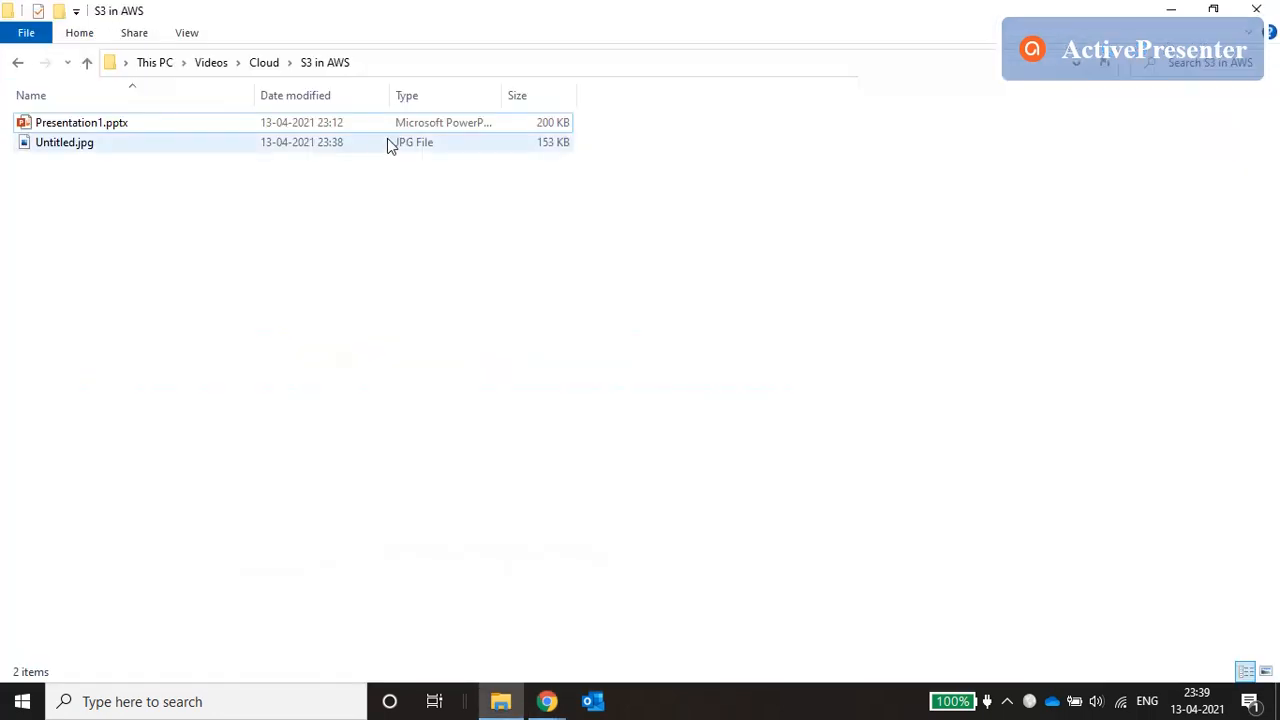
{"action": "left_click", "coordinate": [190, 148]}
{"action": "double_click", "coordinate": [190, 148]}
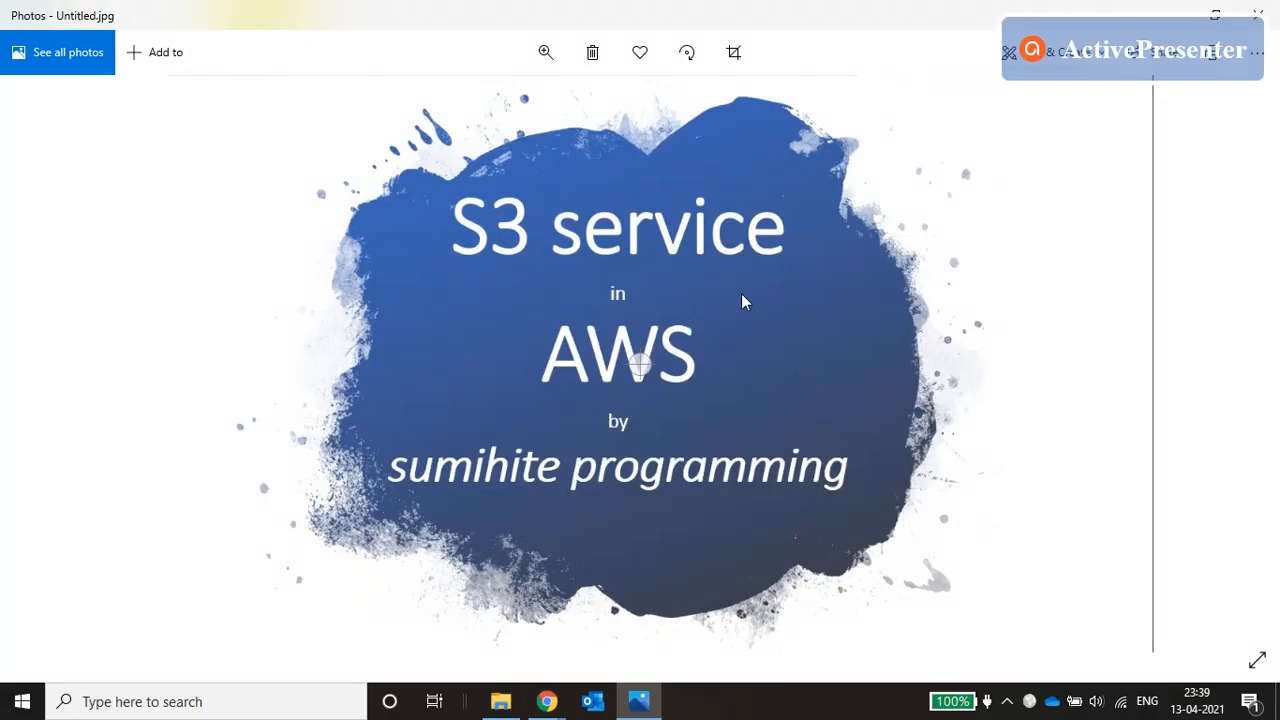
{"action": "left_click", "coordinate": [1258, 15]}
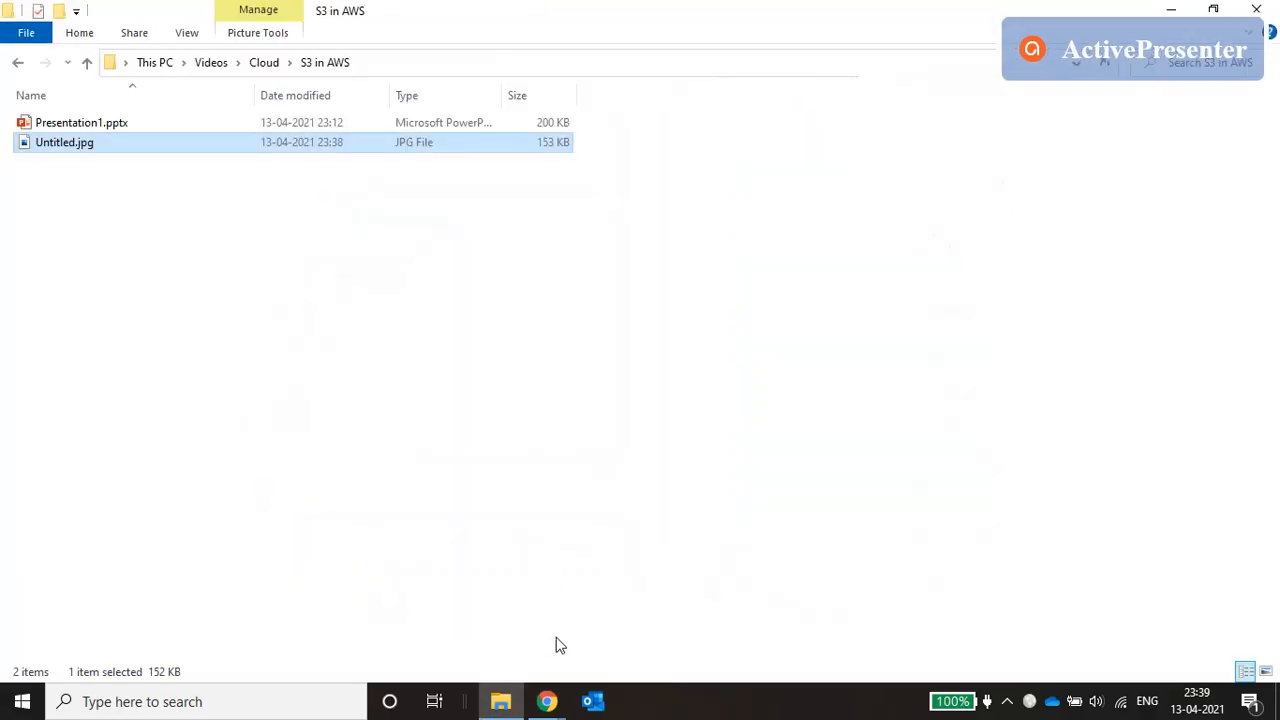
{"action": "left_click", "coordinate": [547, 701]}
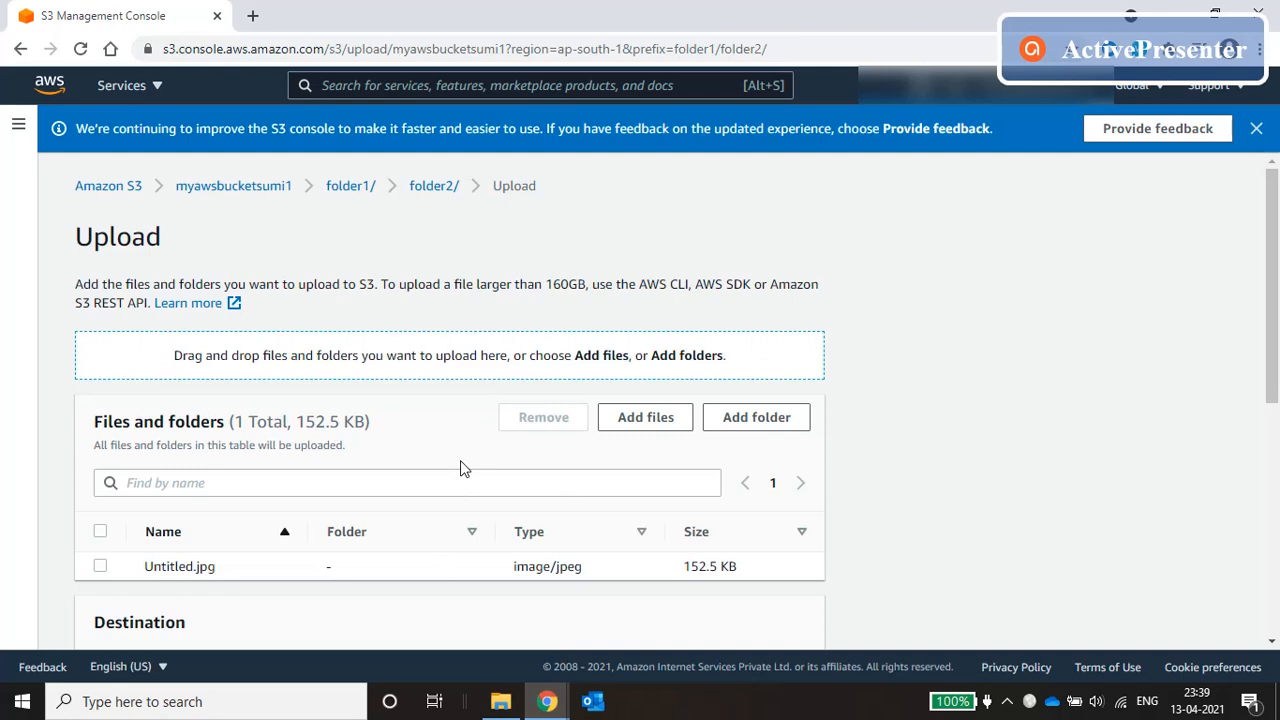
Upload Untitled.jpg to folder1/folder2 with the default destination settings and review the upload summary.
{"action": "scroll", "coordinate": [240, 569], "scroll_direction": "down", "scroll_amount": 2}
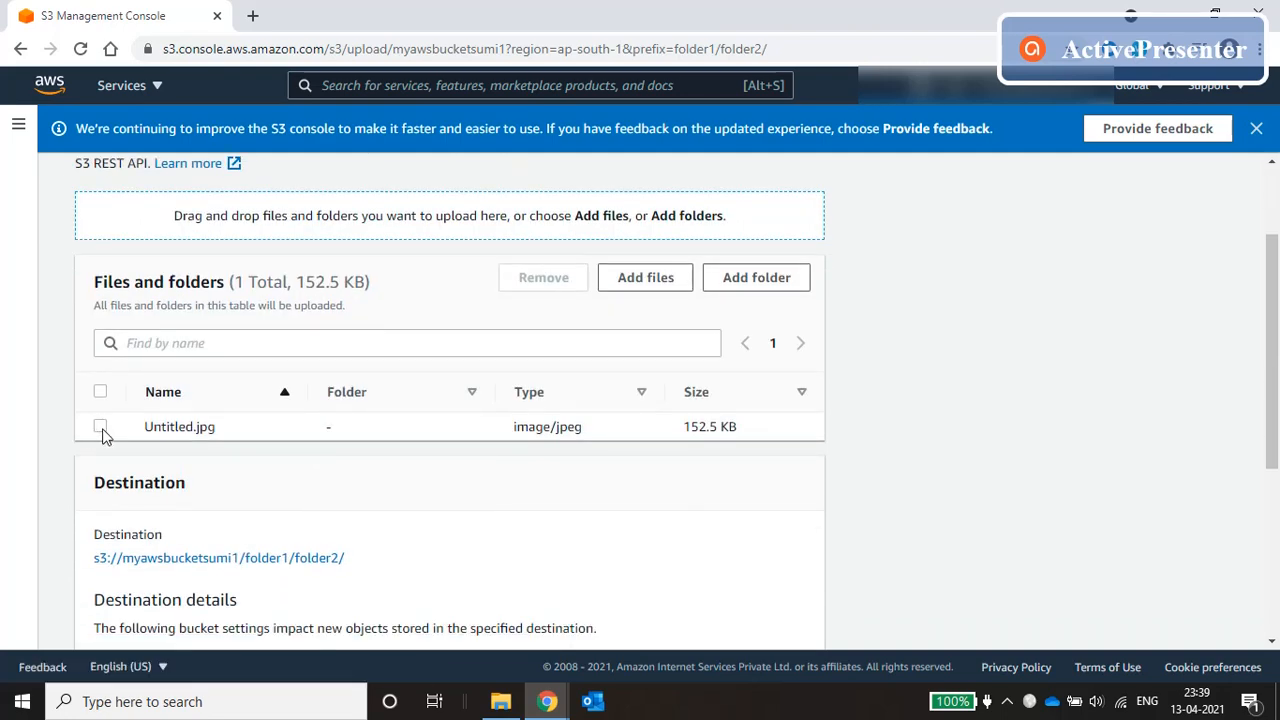
{"action": "scroll", "coordinate": [371, 480], "scroll_direction": "down", "scroll_amount": 4}
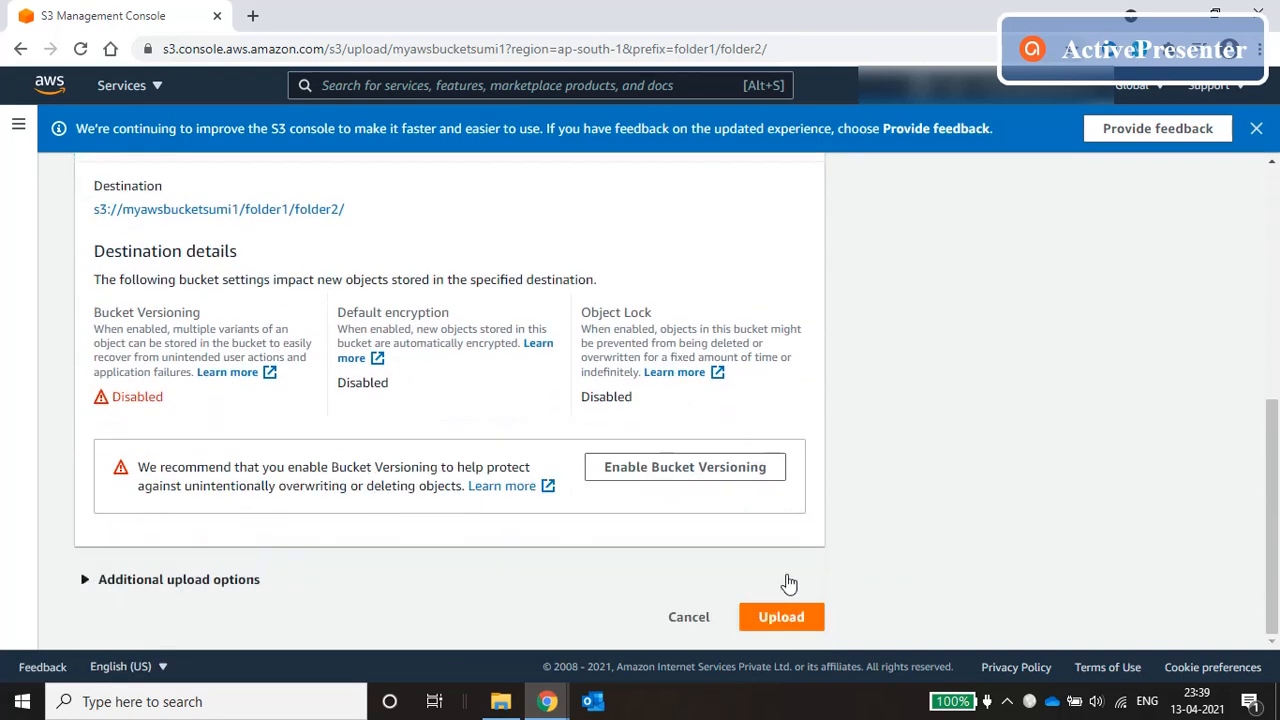
{"action": "left_click", "coordinate": [791, 619]}
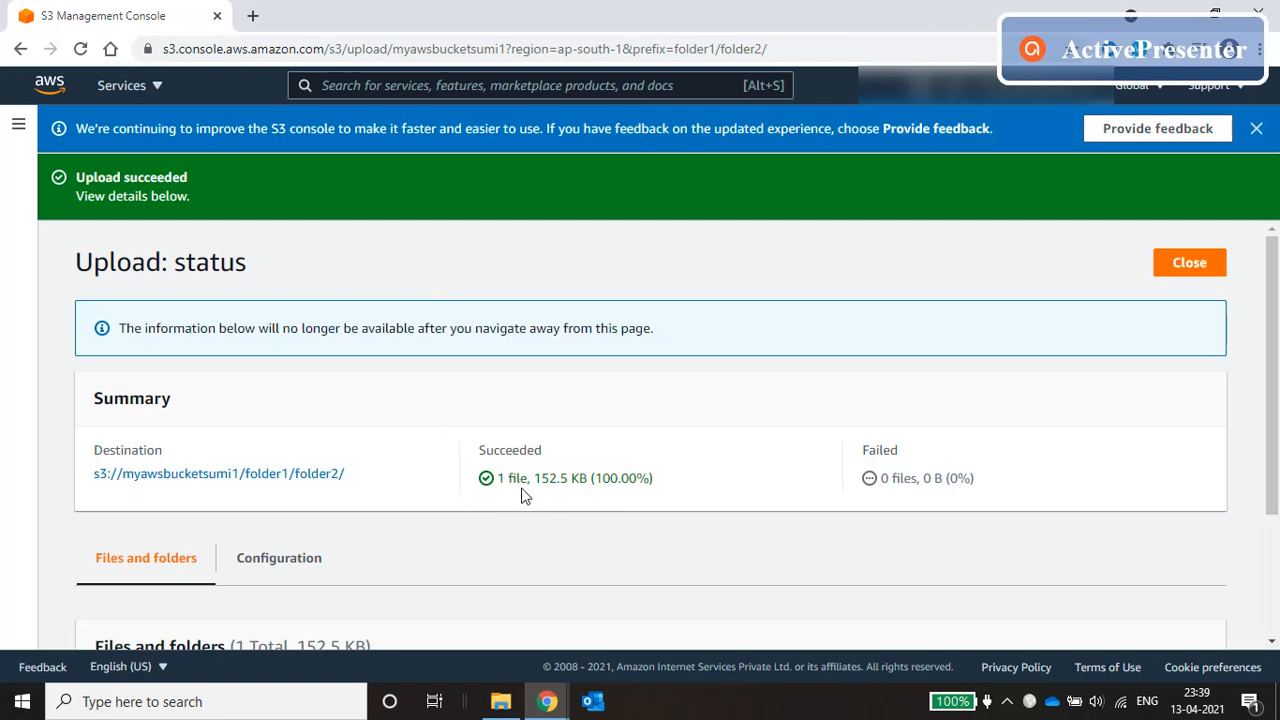
{"action": "scroll", "coordinate": [516, 527], "scroll_direction": "down", "scroll_amount": 2}
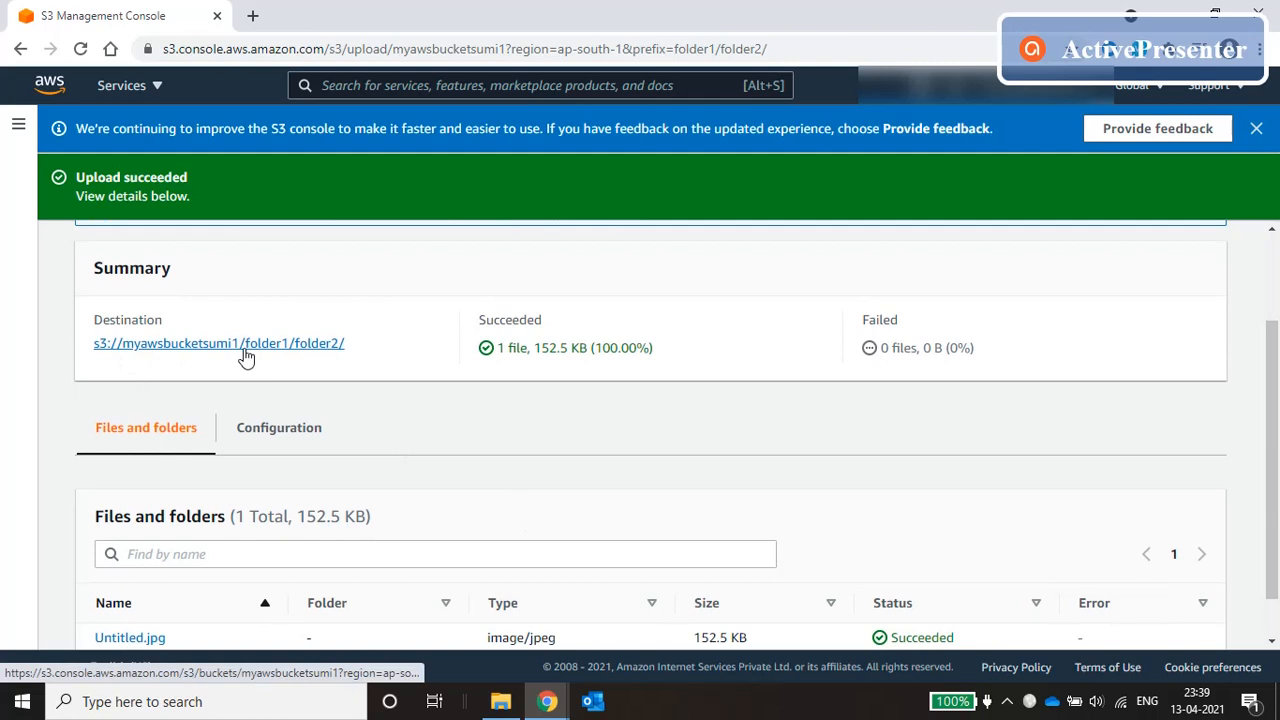
{"action": "scroll", "coordinate": [654, 460], "scroll_direction": "down", "scroll_amount": 1}
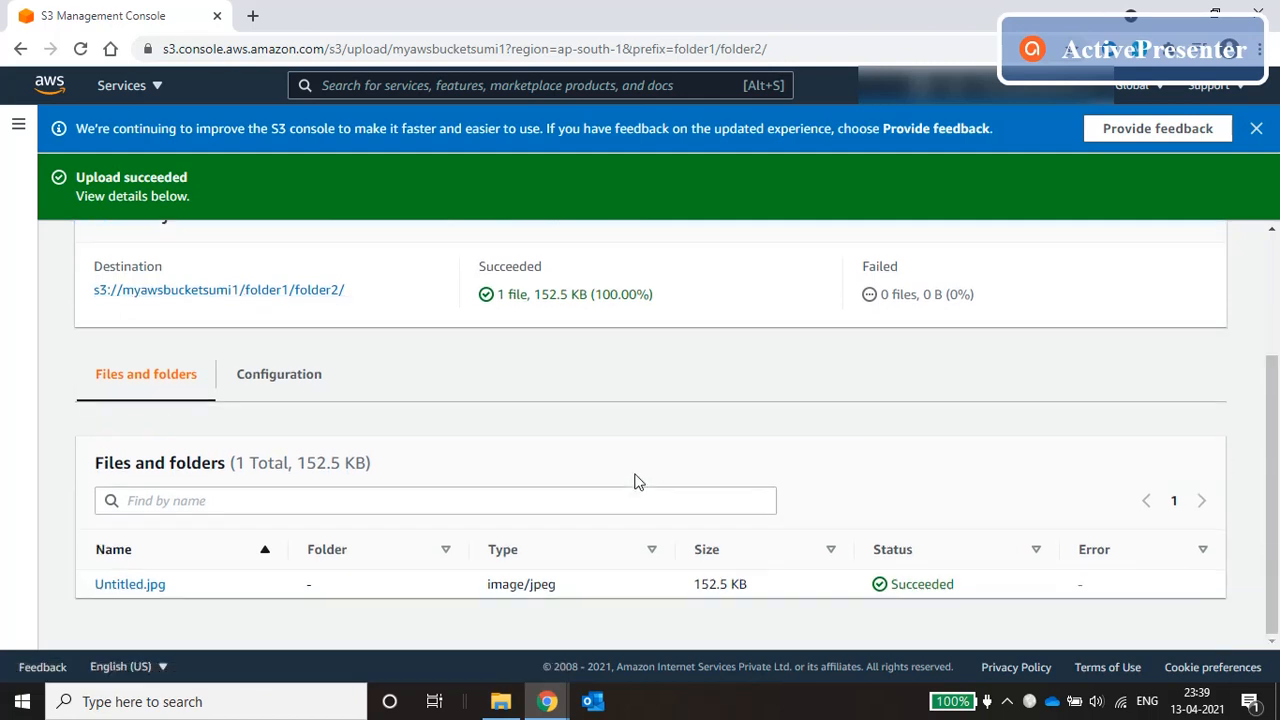
Open the uploaded Untitled.jpg object's details, try its object URL in the browser, and return to the details.
{"action": "left_click", "coordinate": [129, 585]}
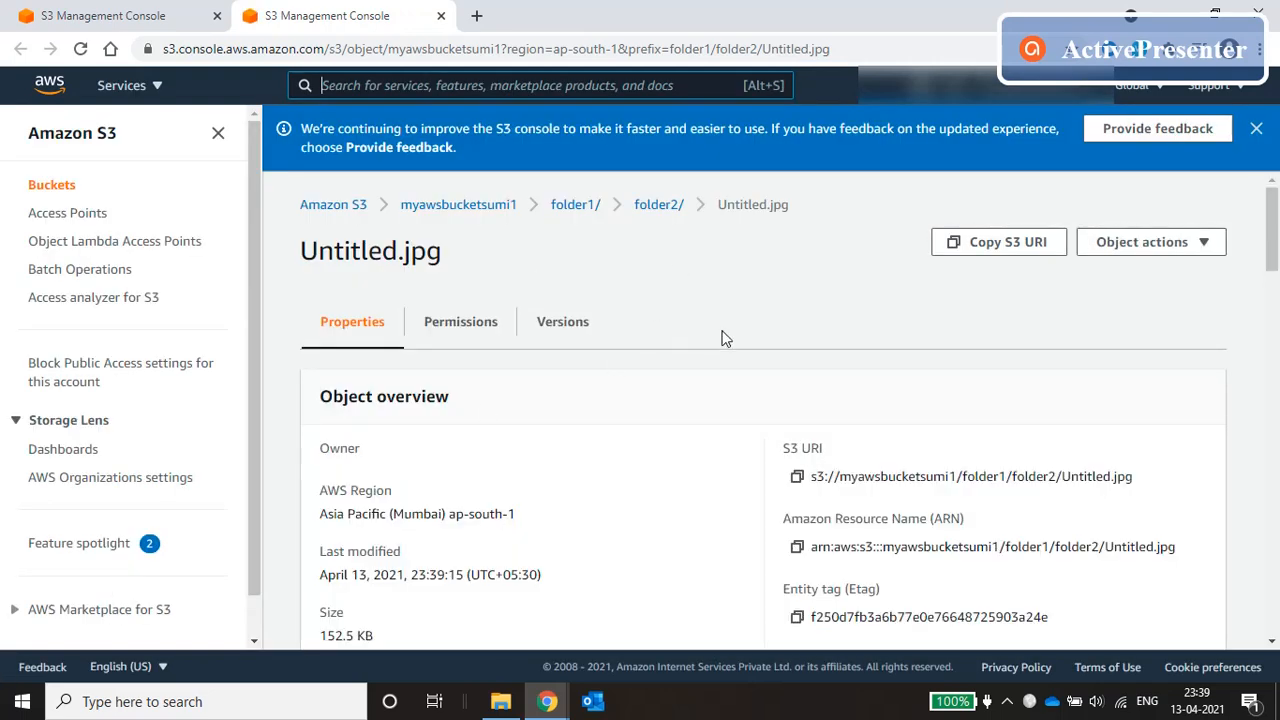
{"action": "scroll", "coordinate": [722, 338], "scroll_direction": "down", "scroll_amount": 2}
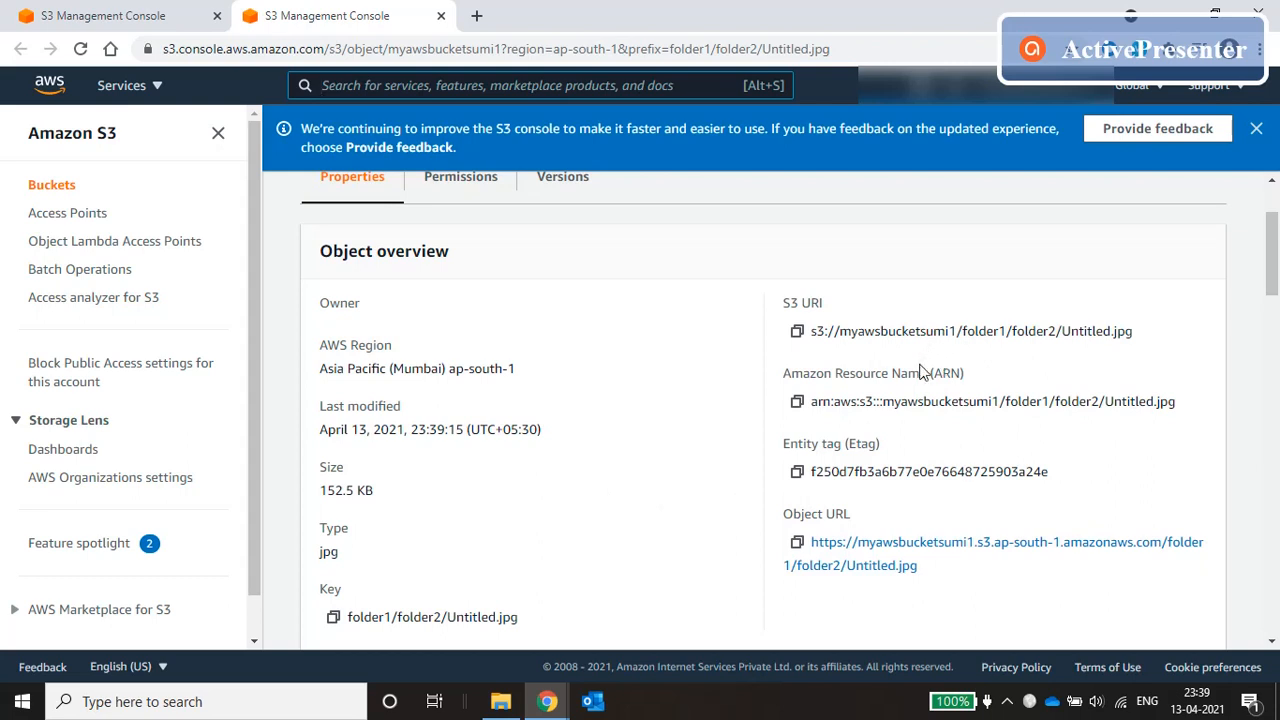
{"action": "left_click", "coordinate": [884, 548]}
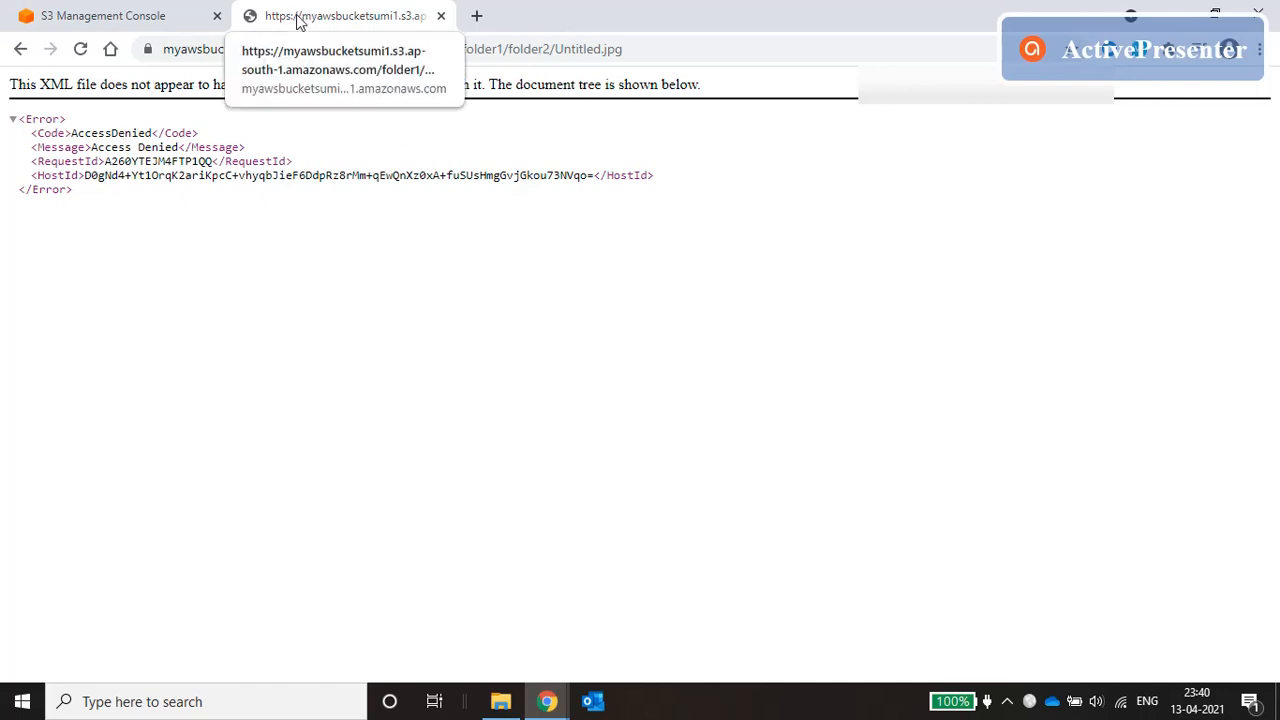
{"action": "left_click", "coordinate": [21, 49]}
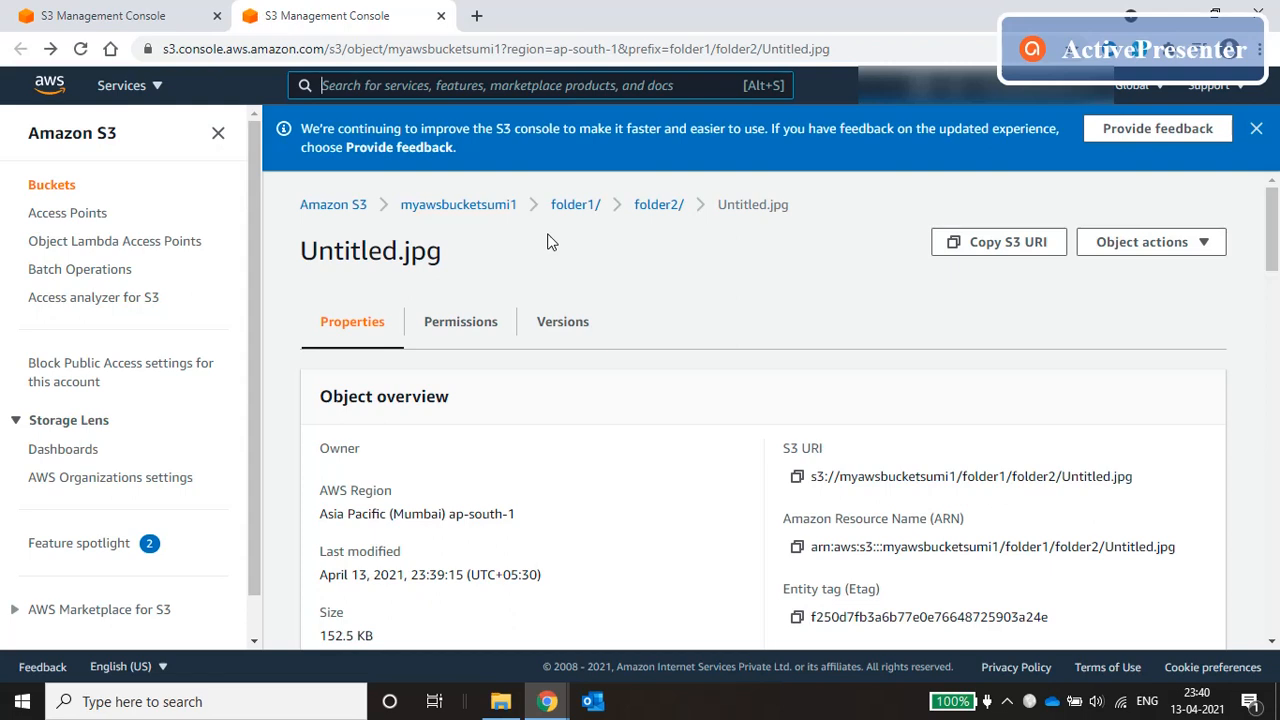
Edit the public access settings in the myawsbucketsumi1 bucket's permissions and turn off Block all public access.
{"action": "left_click", "coordinate": [480, 207]}
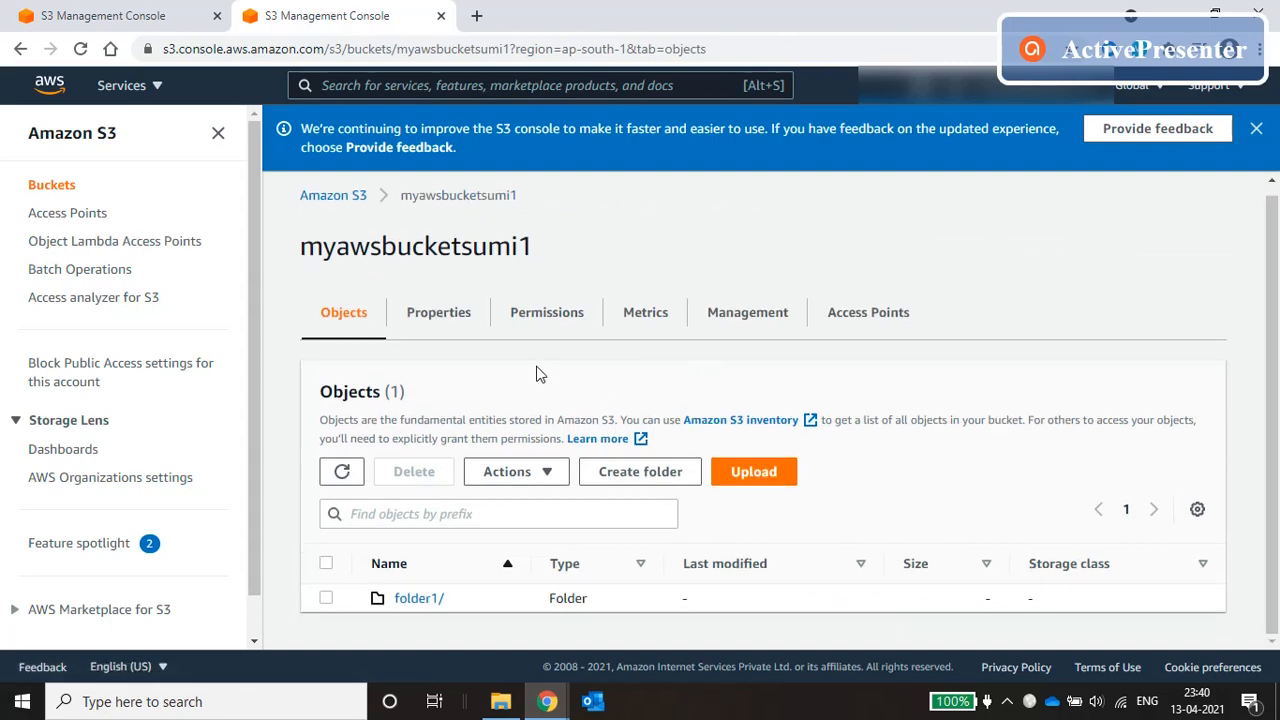
{"action": "left_click", "coordinate": [543, 314]}
{"action": "scroll", "coordinate": [670, 430], "scroll_direction": "down", "scroll_amount": 3}
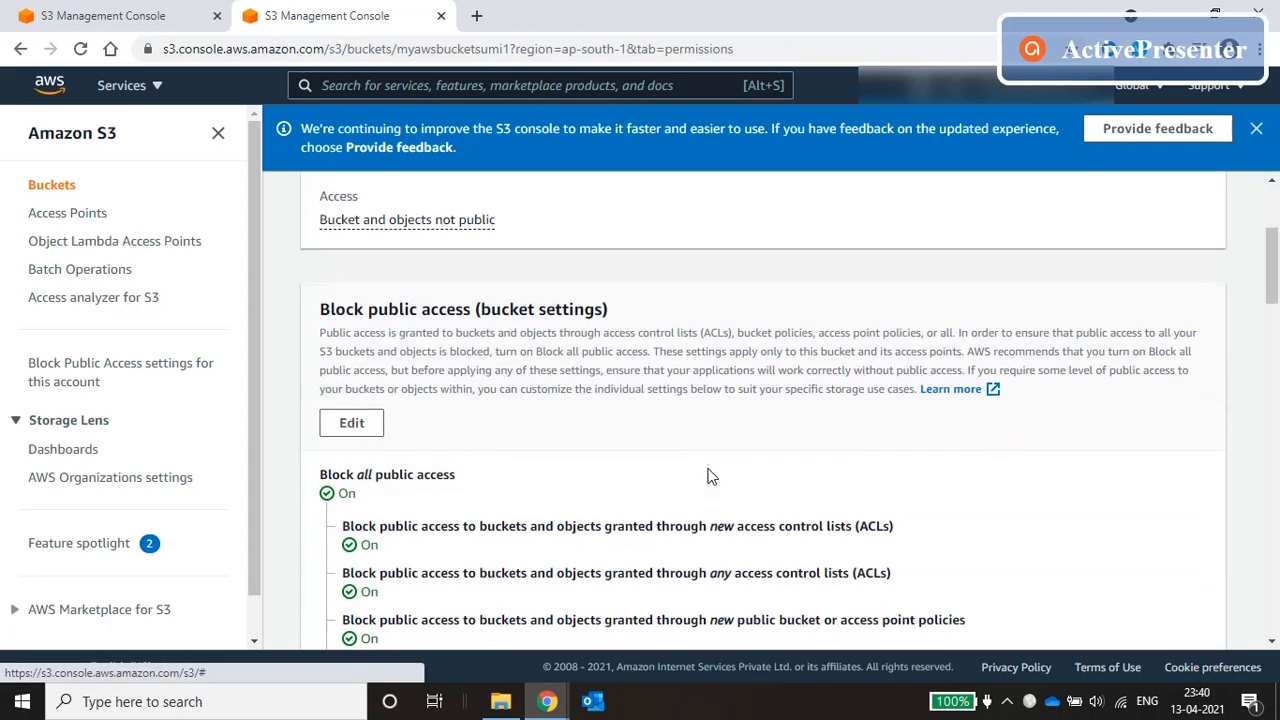
{"action": "left_click", "coordinate": [352, 334]}
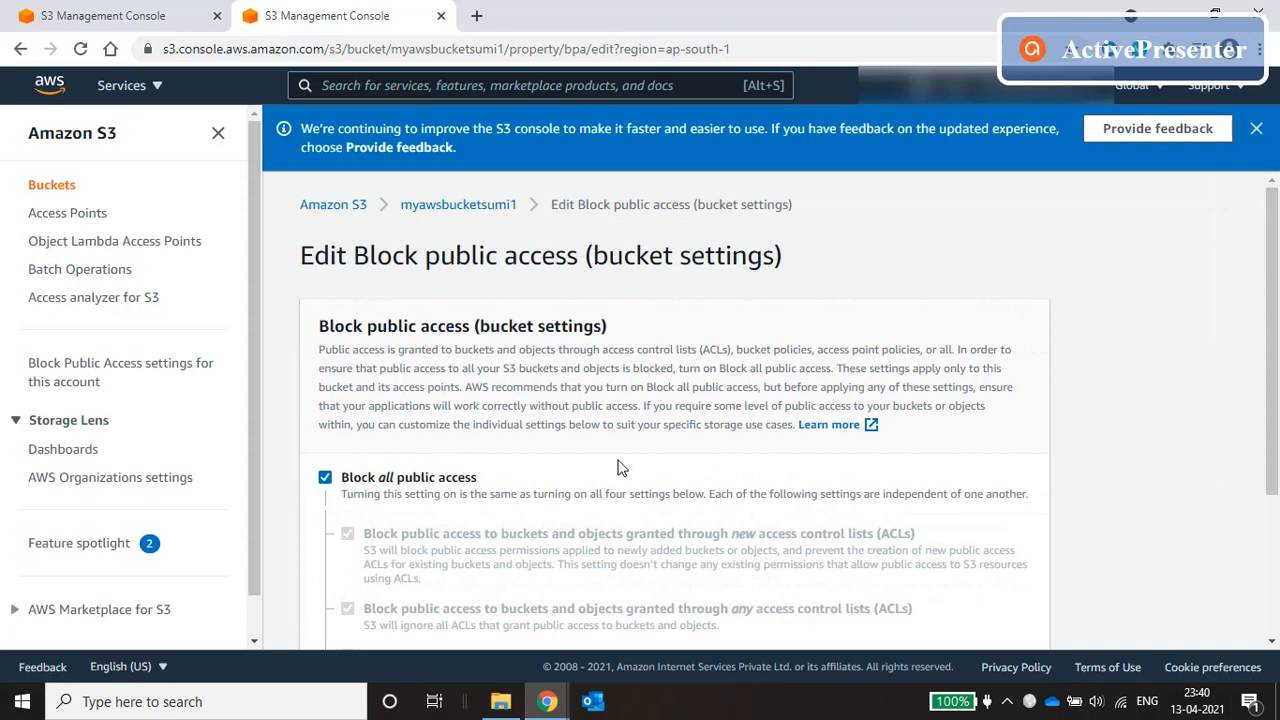
{"action": "scroll", "coordinate": [620, 466], "scroll_direction": "down", "scroll_amount": 2}
{"action": "left_click", "coordinate": [326, 302]}
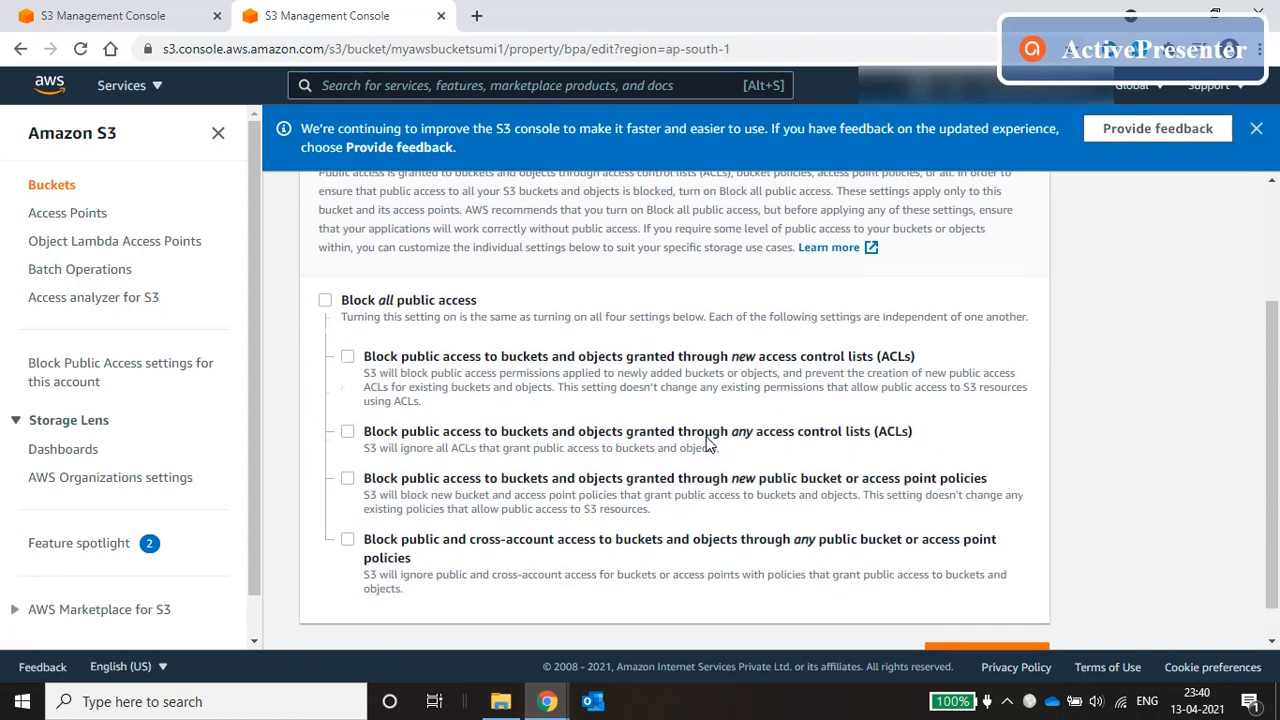
{"action": "scroll", "coordinate": [710, 436], "scroll_direction": "down", "scroll_amount": 1}
{"action": "scroll", "coordinate": [708, 440], "scroll_direction": "up", "scroll_amount": 2}
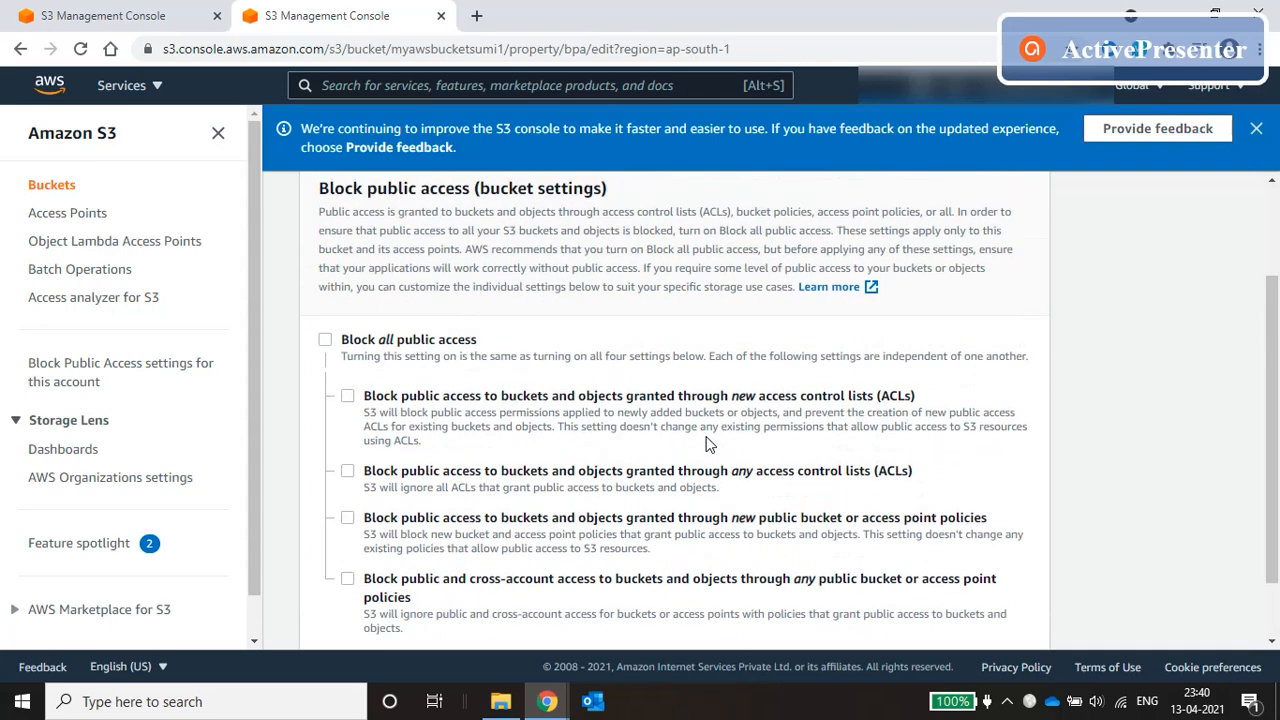
{"action": "scroll", "coordinate": [708, 444], "scroll_direction": "down", "scroll_amount": 2}
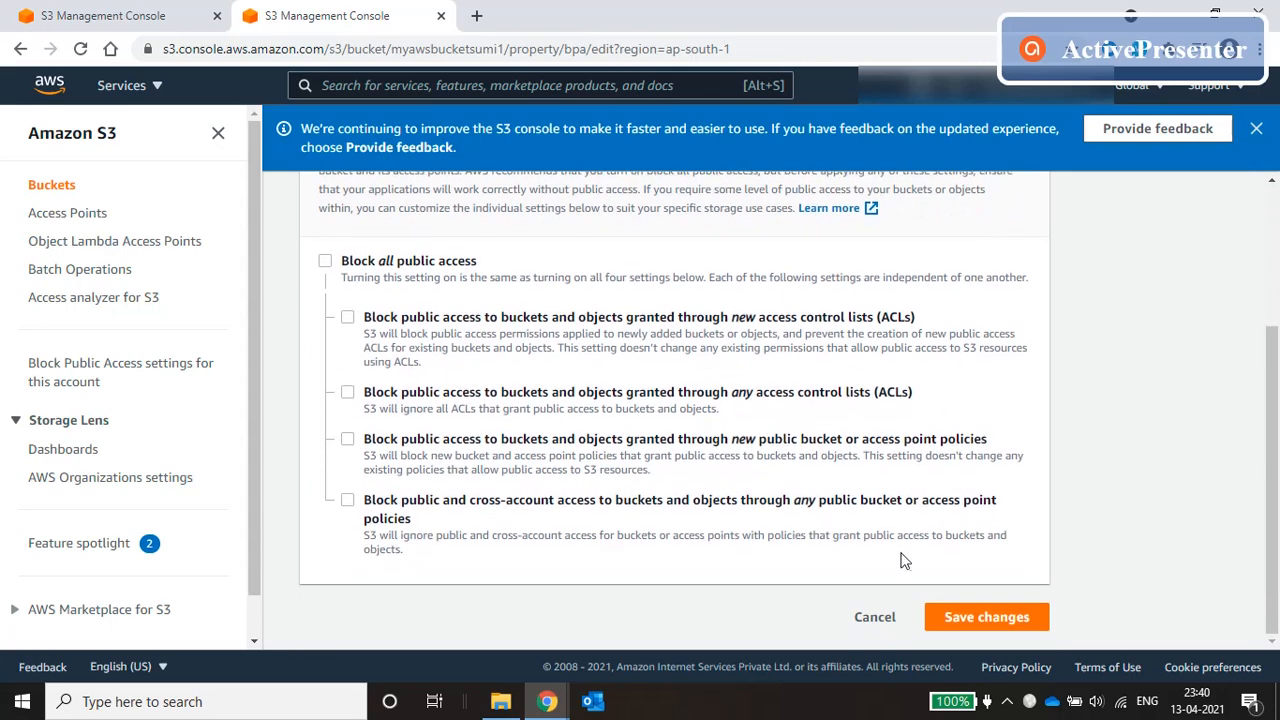
Save the bucket's public access changes, entering "confirm" to approve them.
{"action": "left_click", "coordinate": [955, 617]}
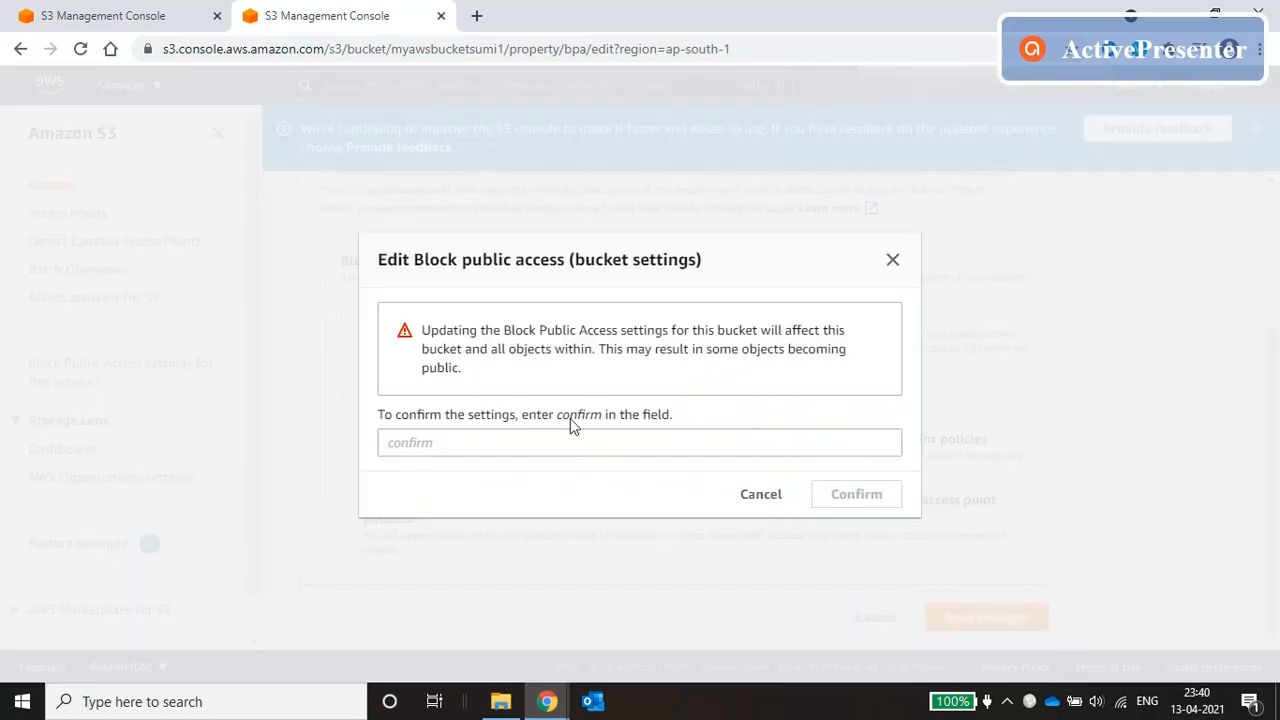
{"action": "left_click", "coordinate": [525, 449]}
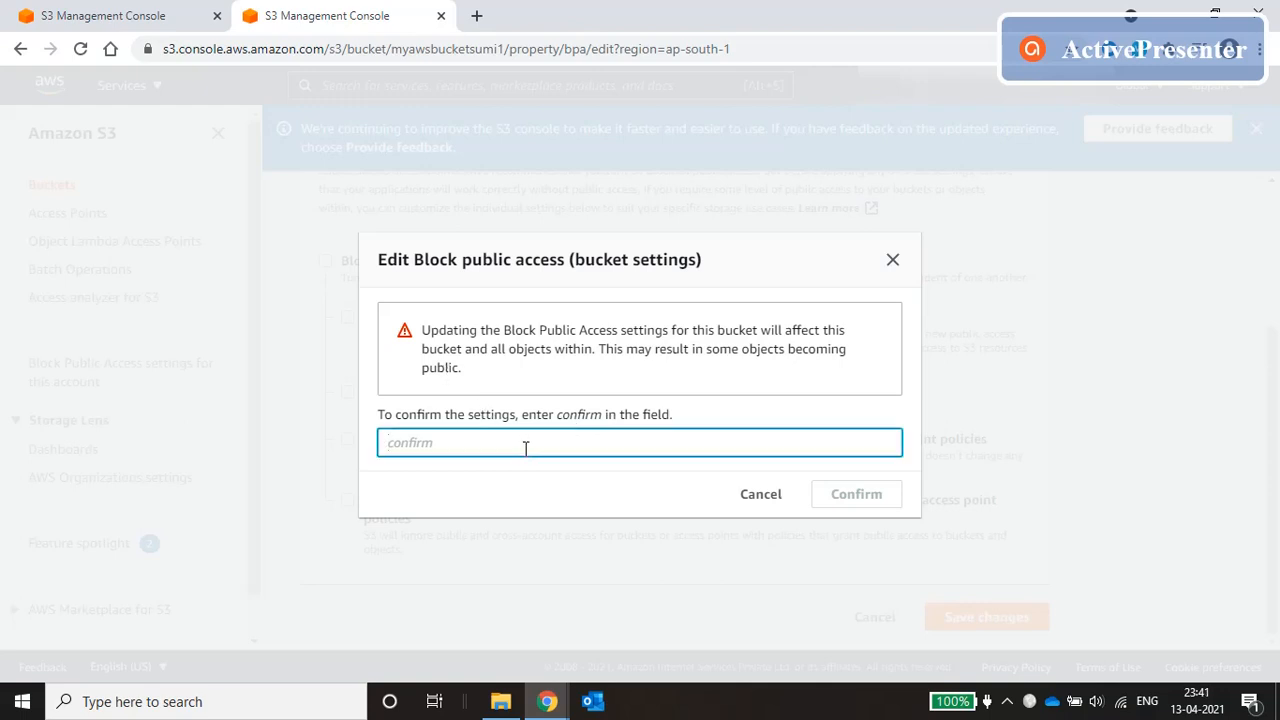
{"action": "type", "text": "confirm"}
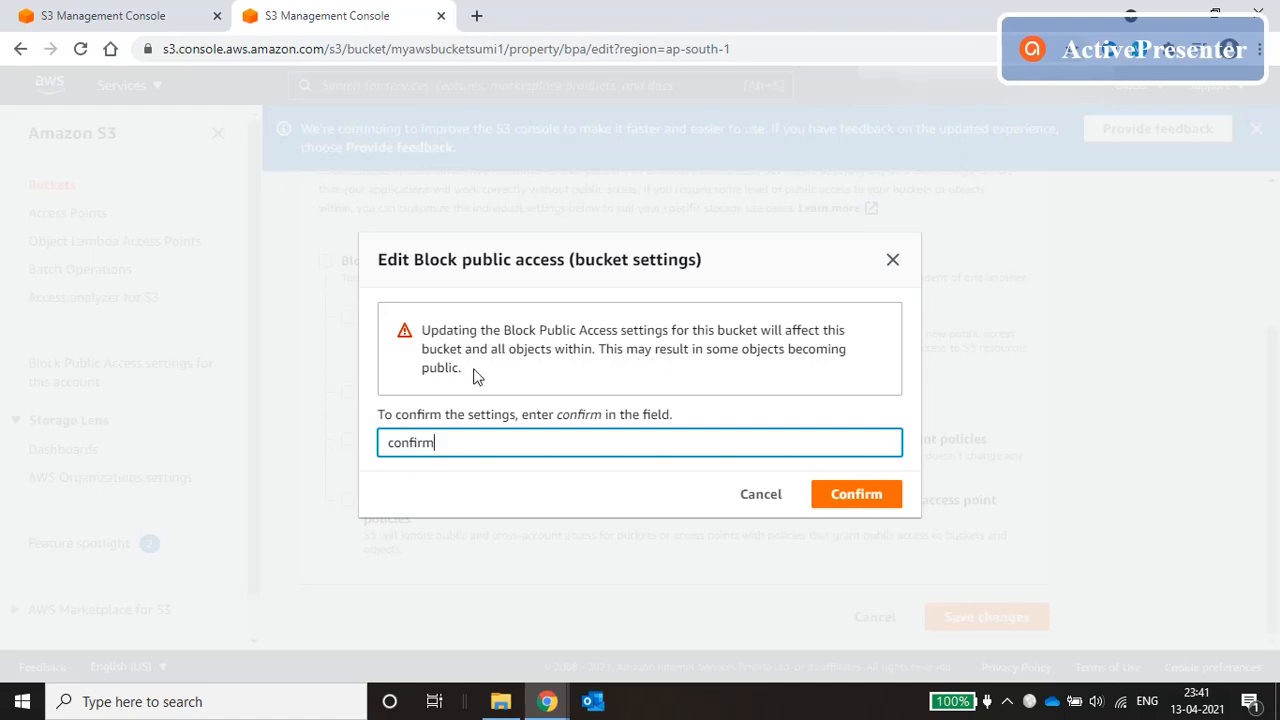
{"action": "left_click", "coordinate": [850, 494]}
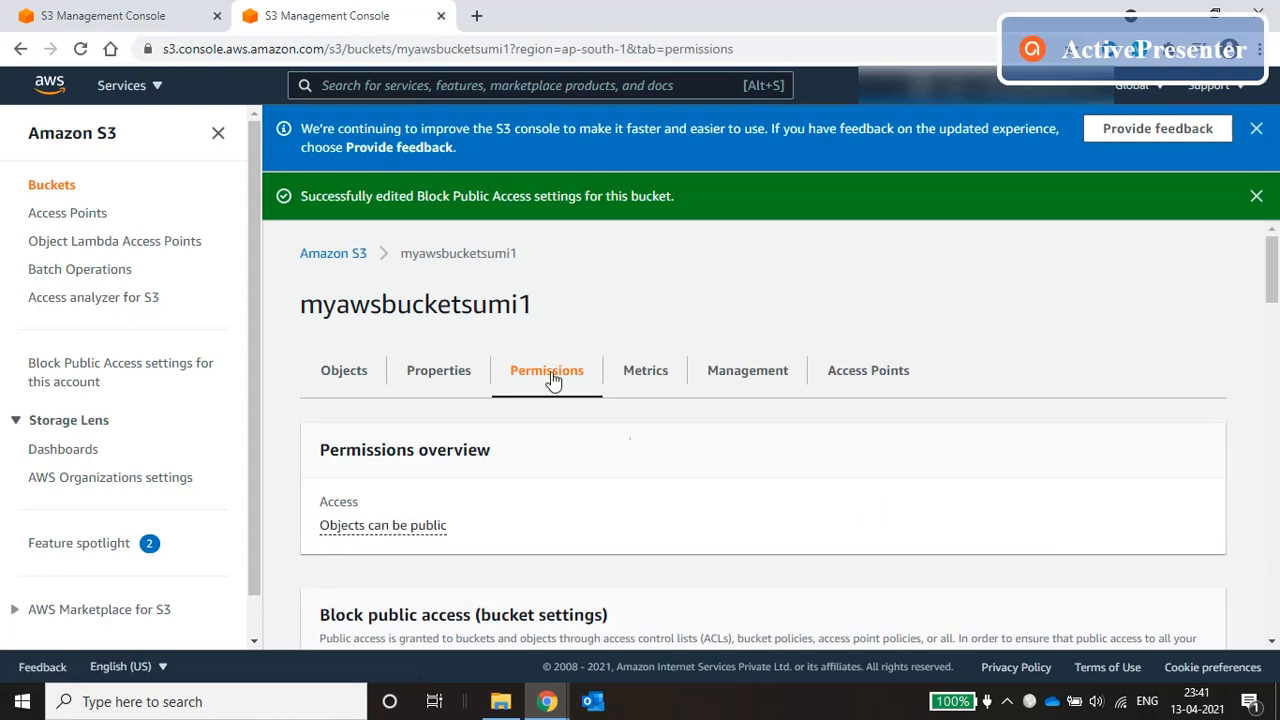
Go back through folder1 and folder2 to the Untitled.jpg object and open its object URL again.
{"action": "scroll", "coordinate": [529, 514], "scroll_direction": "down", "scroll_amount": 4}
{"action": "scroll", "coordinate": [529, 514], "scroll_direction": "up", "scroll_amount": 4}
{"action": "left_click", "coordinate": [349, 366]}
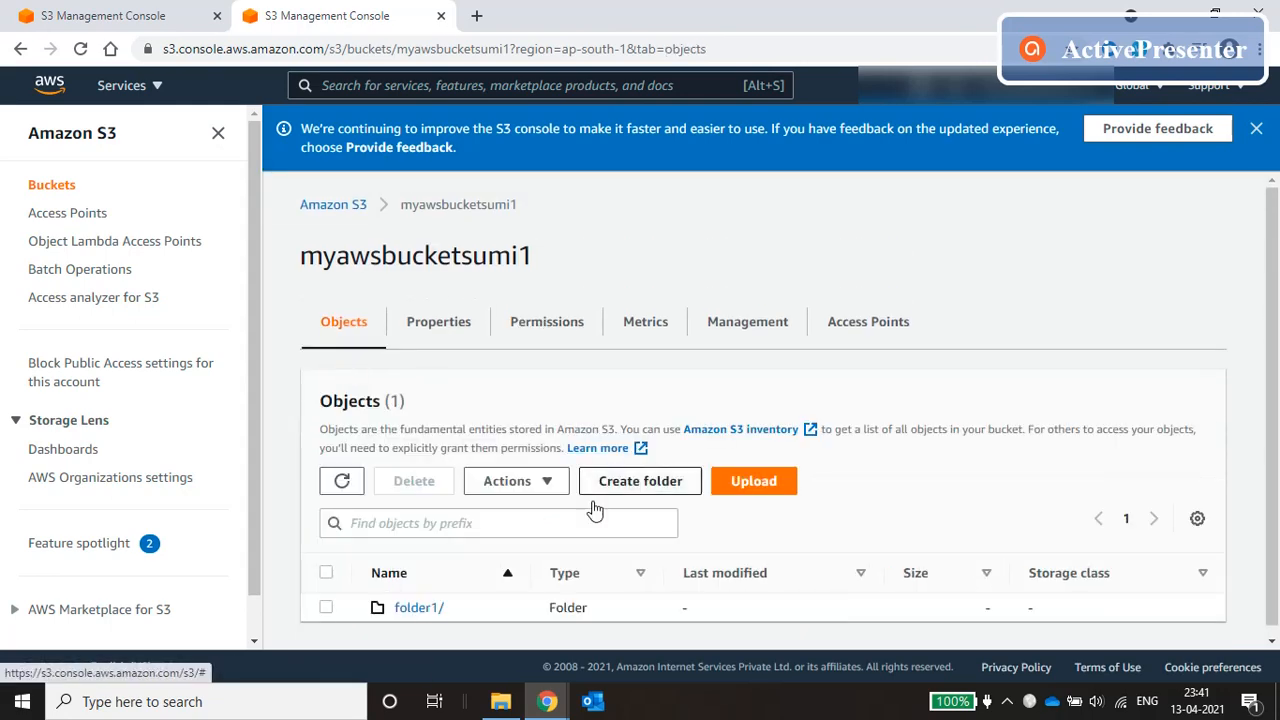
{"action": "left_click", "coordinate": [419, 607]}
{"action": "left_click", "coordinate": [419, 599]}
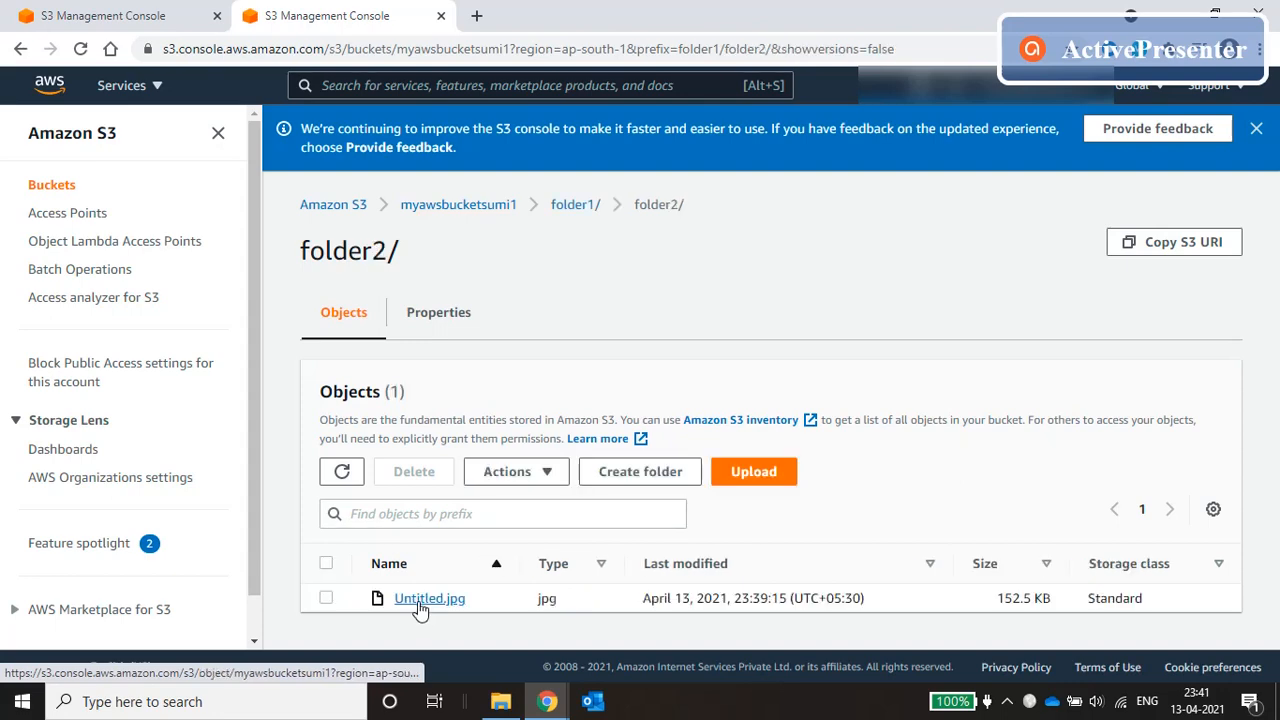
{"action": "left_click", "coordinate": [420, 604]}
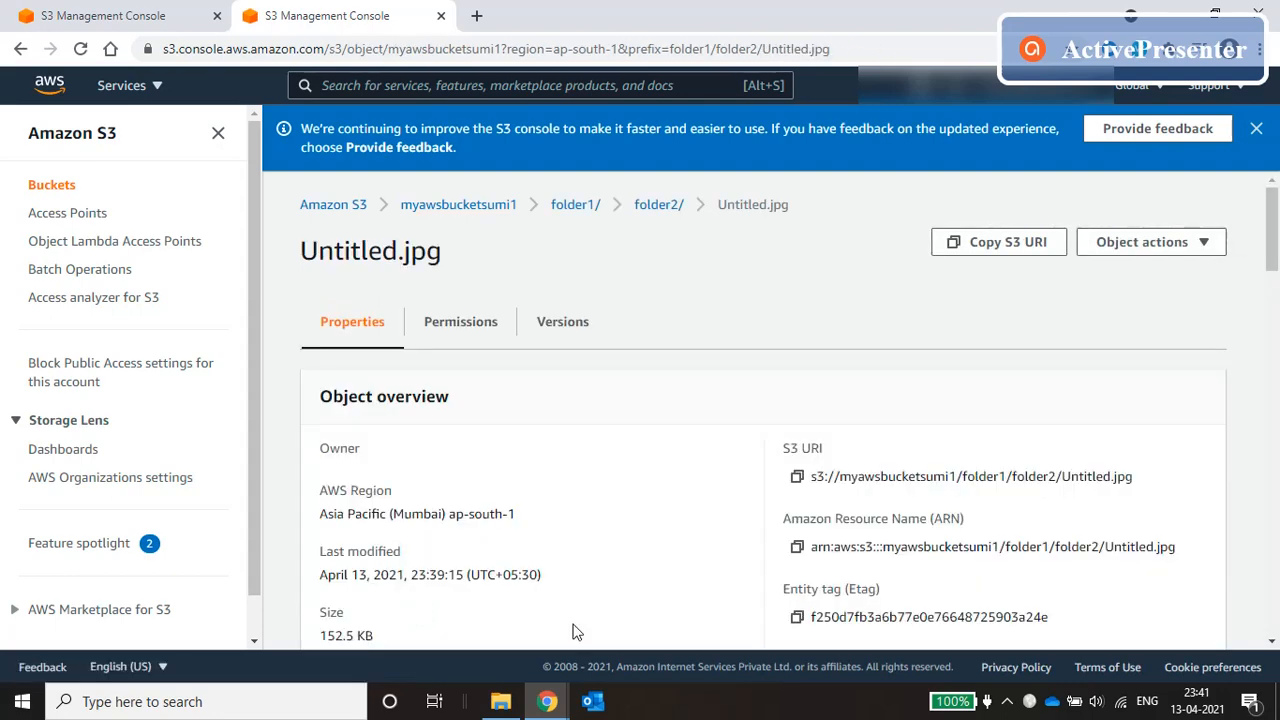
{"action": "scroll", "coordinate": [573, 630], "scroll_direction": "down", "scroll_amount": 4}
{"action": "scroll", "coordinate": [923, 300], "scroll_direction": "up", "scroll_amount": 2}
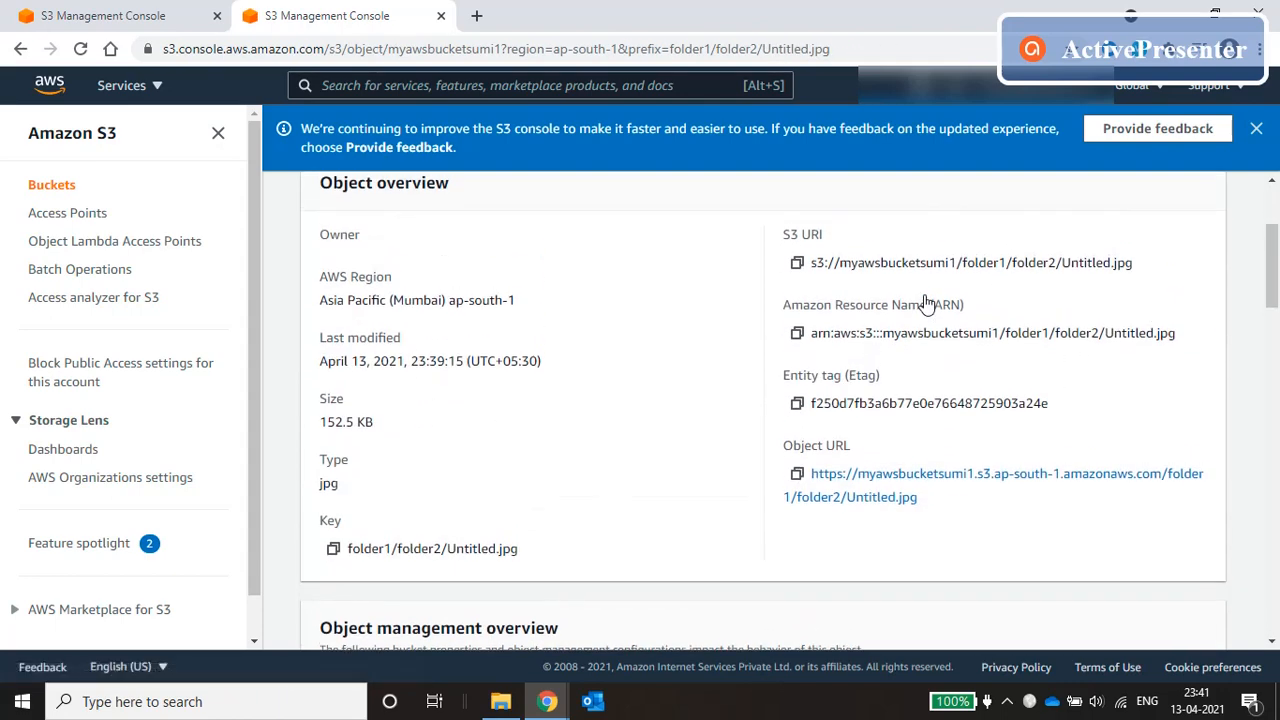
{"action": "left_click", "coordinate": [951, 476]}
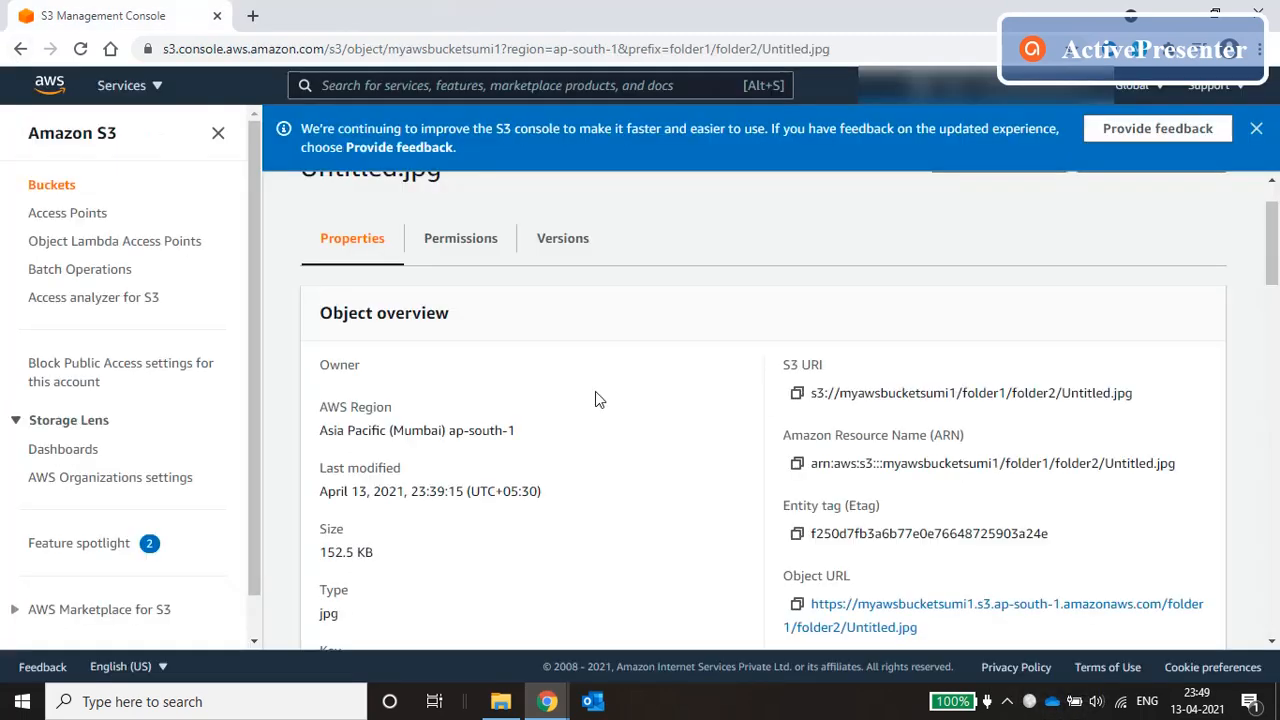
Edit the Untitled.jpg object's access control list and grant Everyone (public access) Read permission on the object.
{"action": "left_click", "coordinate": [482, 245]}
{"action": "scroll", "coordinate": [746, 435], "scroll_direction": "down", "scroll_amount": 2}
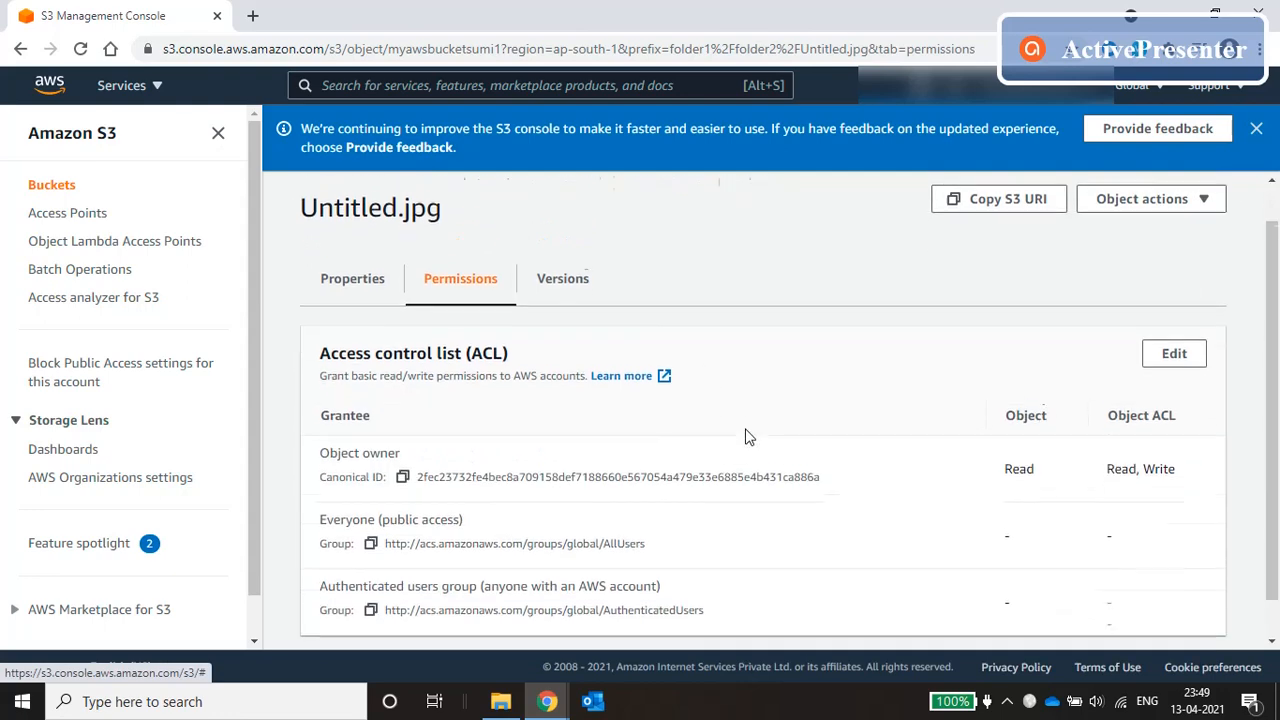
{"action": "left_click", "coordinate": [1175, 312]}
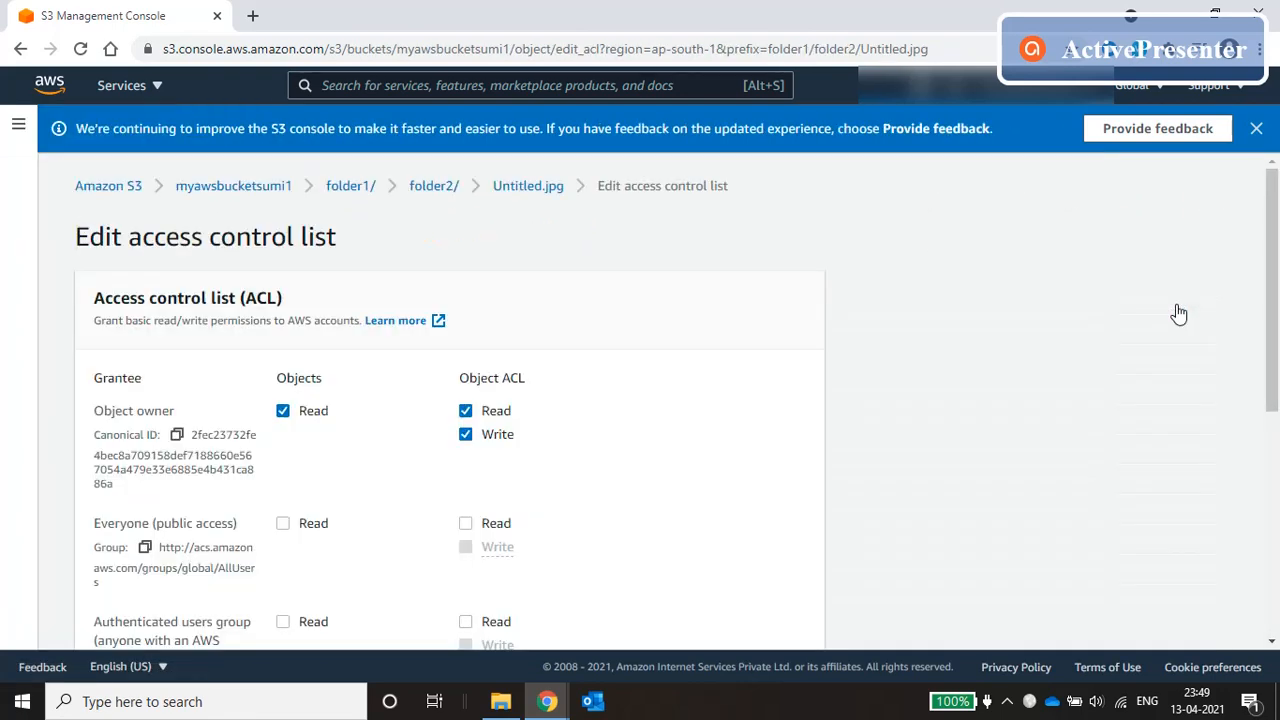
{"action": "scroll", "coordinate": [746, 451], "scroll_direction": "down", "scroll_amount": 3}
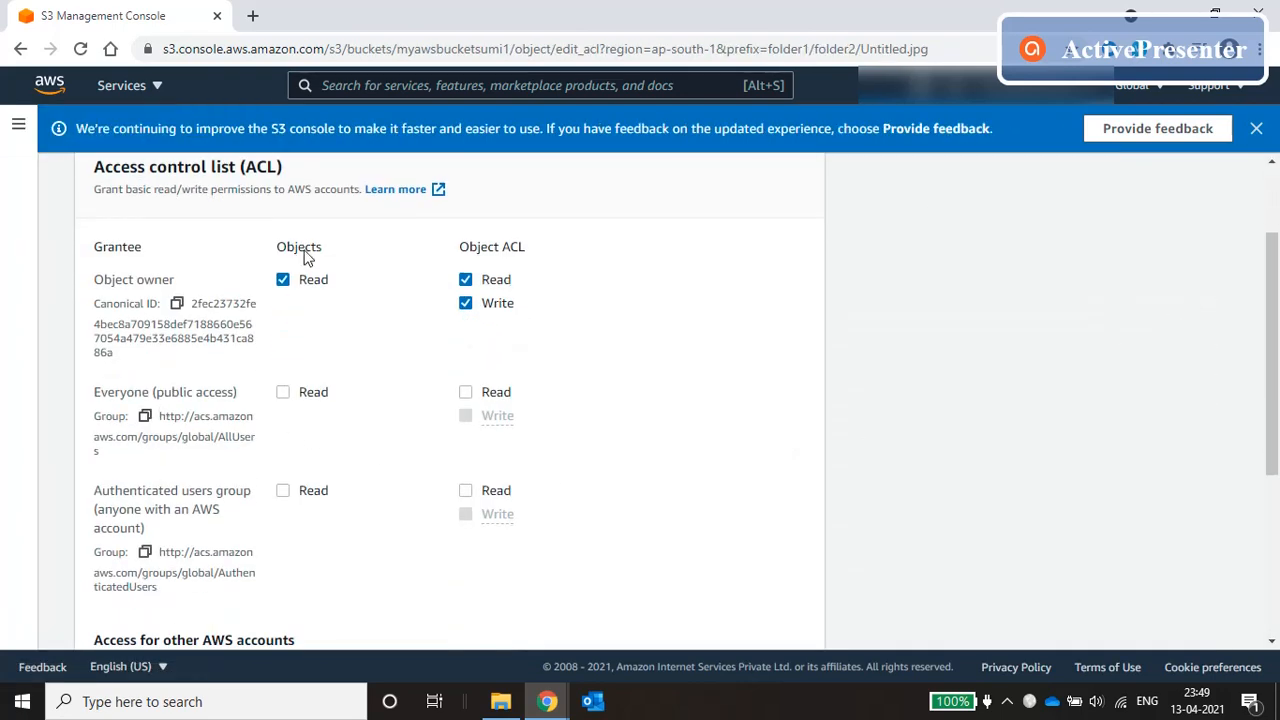
{"action": "left_click", "coordinate": [284, 393]}
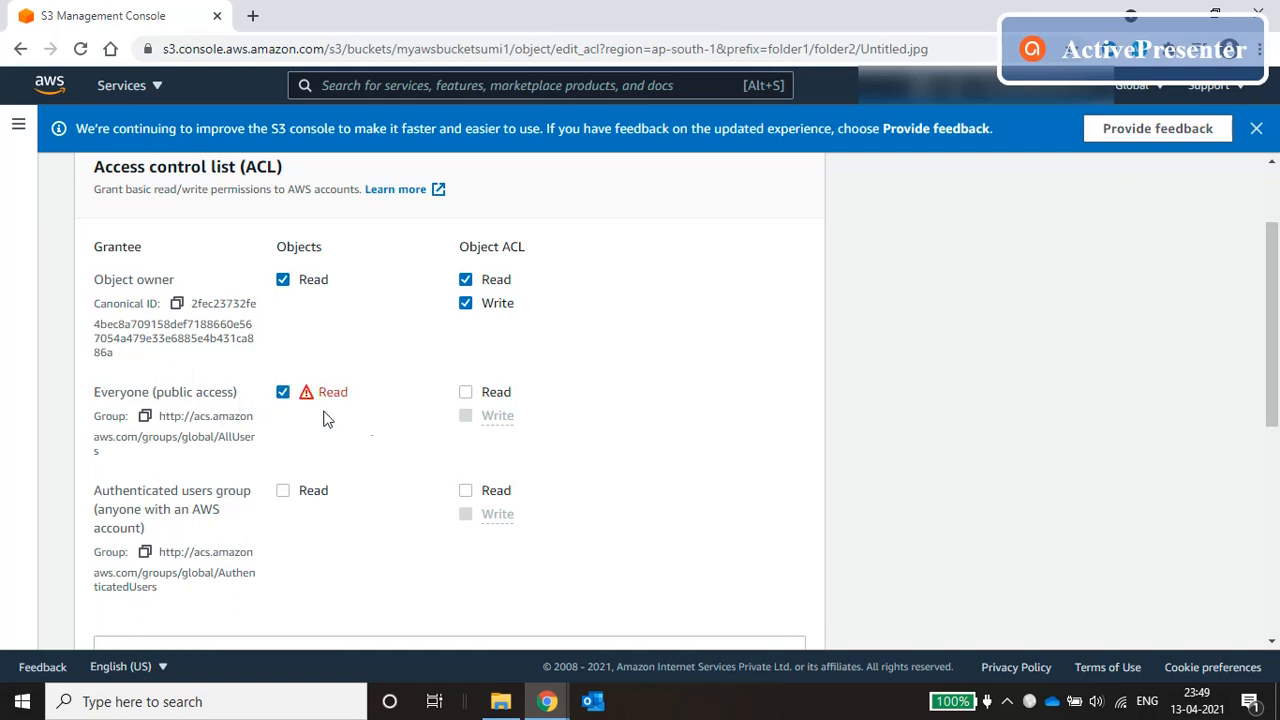
Acknowledge the effects of granting public access to Untitled.jpg and save the access control list changes.
{"action": "scroll", "coordinate": [377, 421], "scroll_direction": "up", "scroll_amount": 1}
{"action": "scroll", "coordinate": [745, 638], "scroll_direction": "down", "scroll_amount": 6}
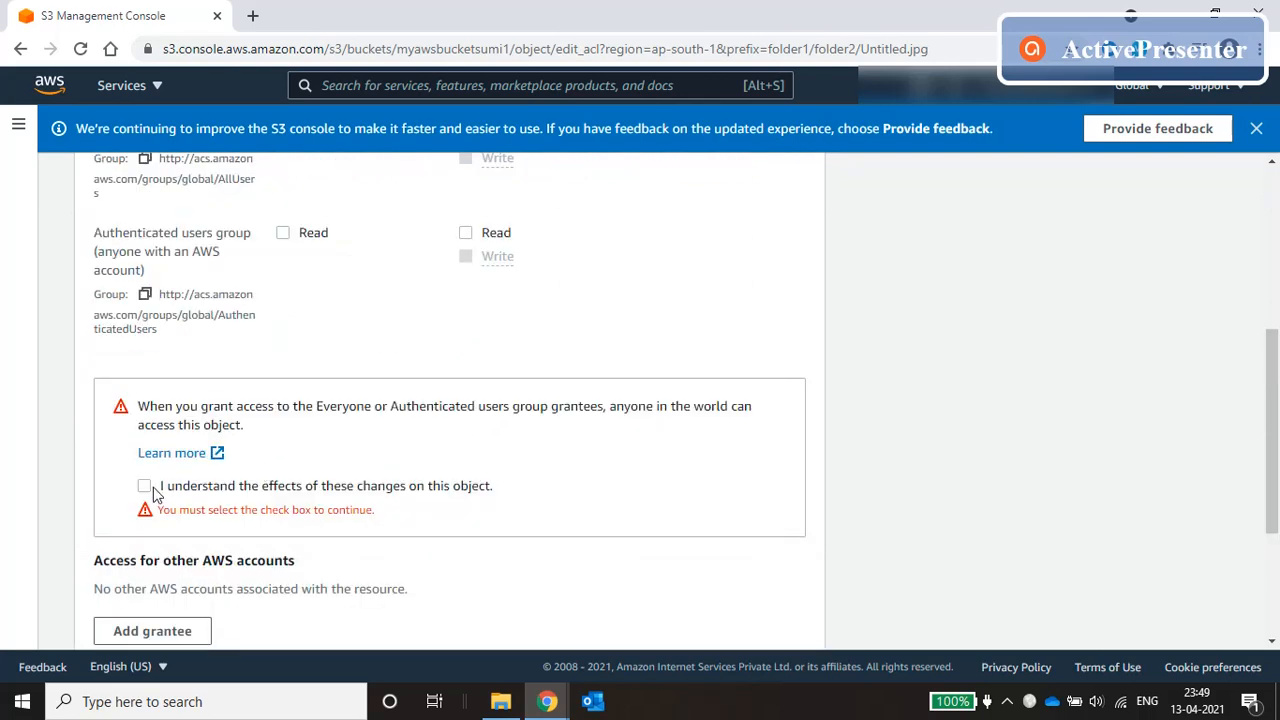
{"action": "left_click", "coordinate": [147, 486]}
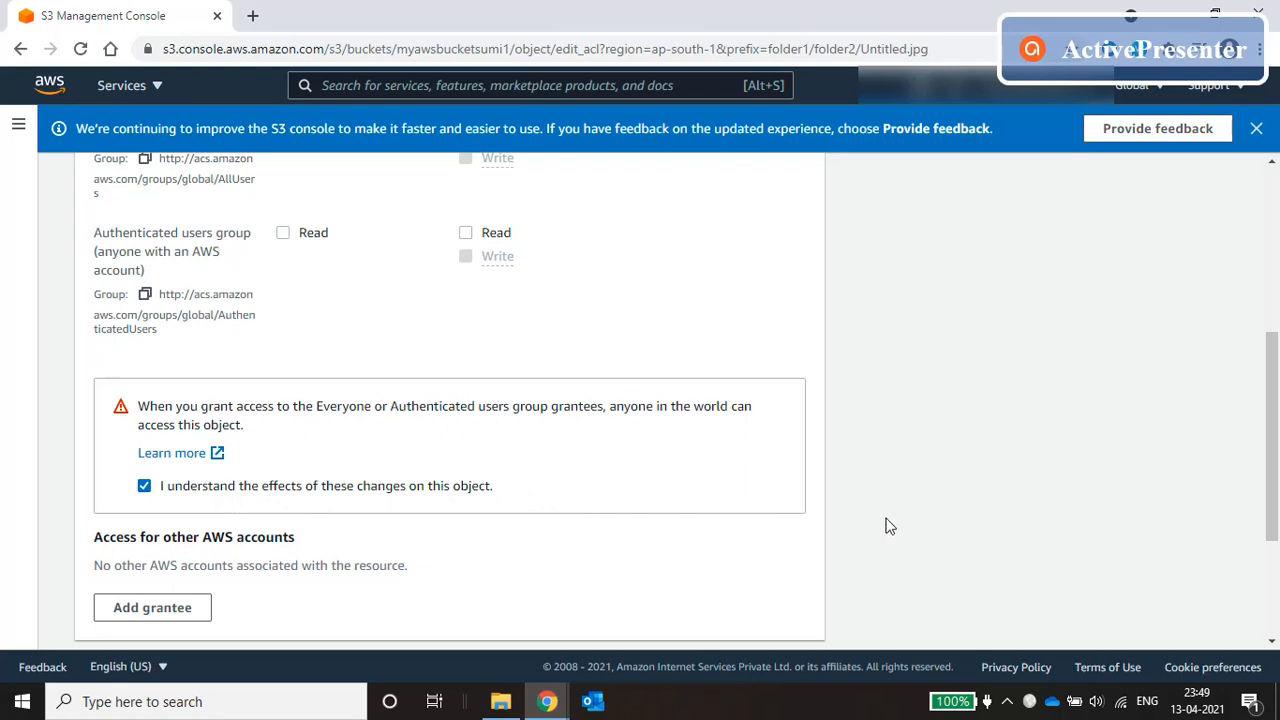
{"action": "scroll", "coordinate": [886, 526], "scroll_direction": "down", "scroll_amount": 2}
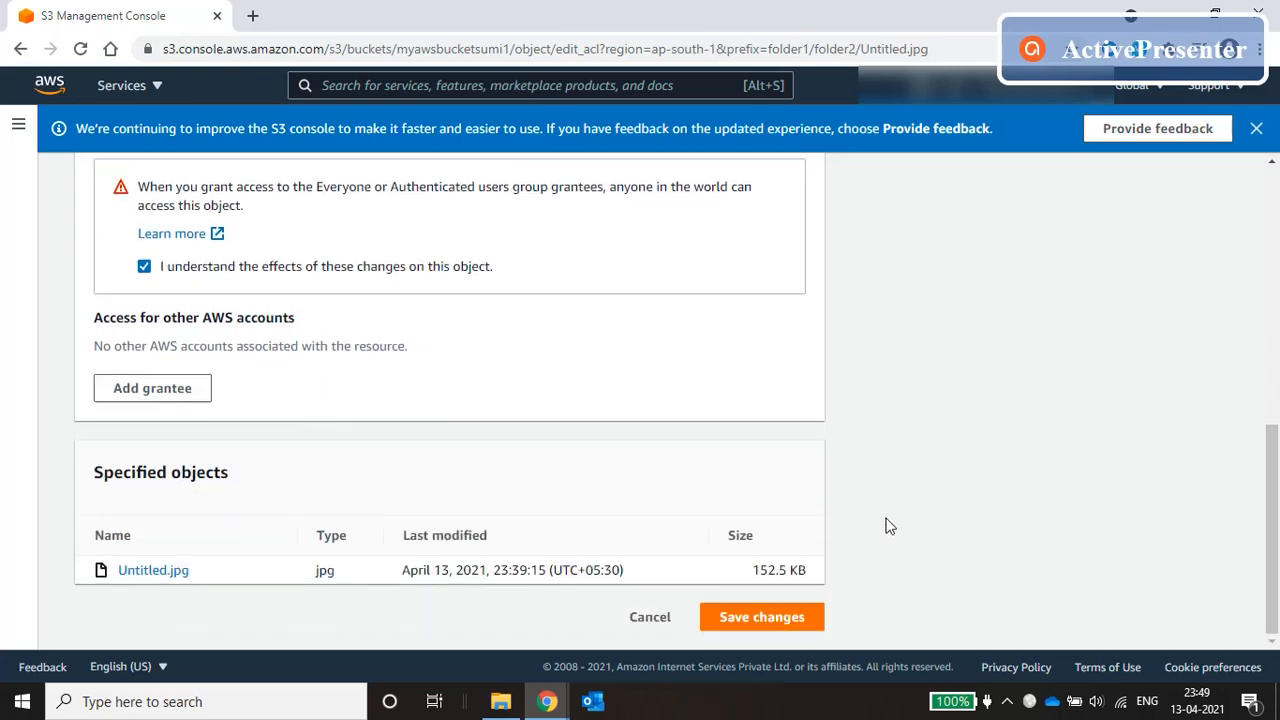
{"action": "left_click", "coordinate": [776, 627]}
View the Untitled.jpg image through its object URL, then return to the object overview and highlight its full key.
{"action": "scroll", "coordinate": [552, 556], "scroll_direction": "down", "scroll_amount": 2}
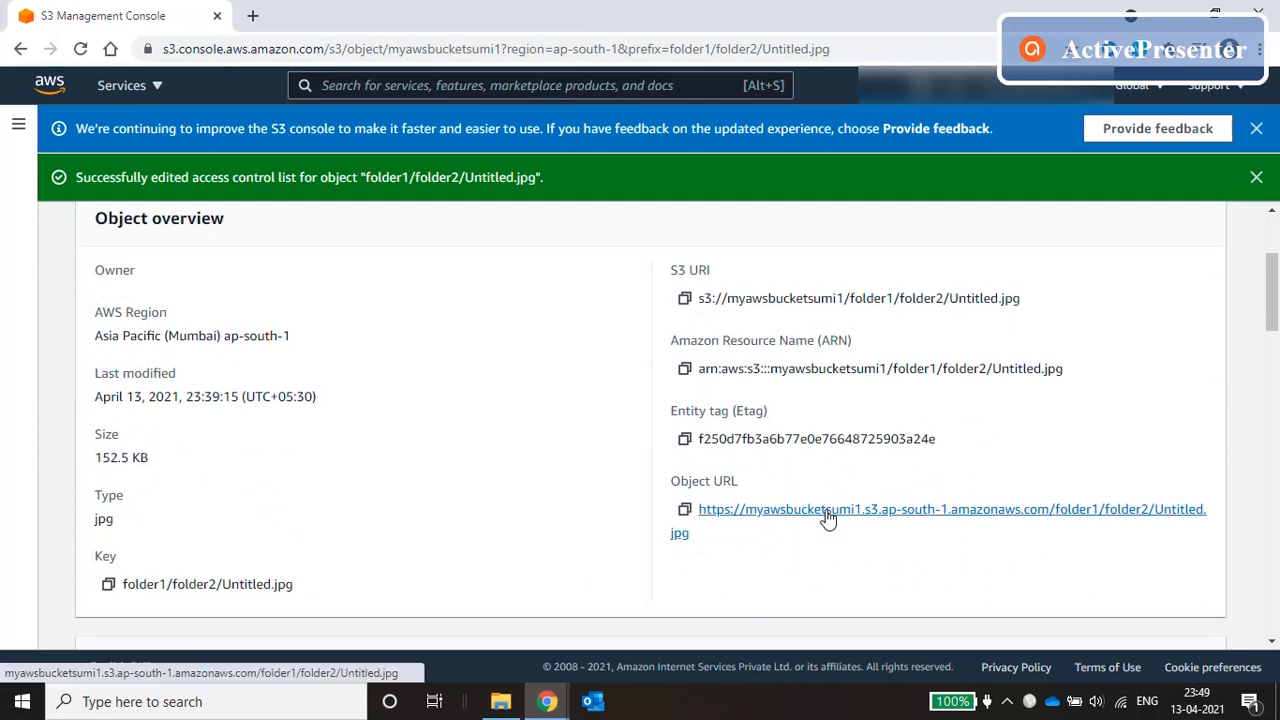
{"action": "left_click", "coordinate": [828, 518]}
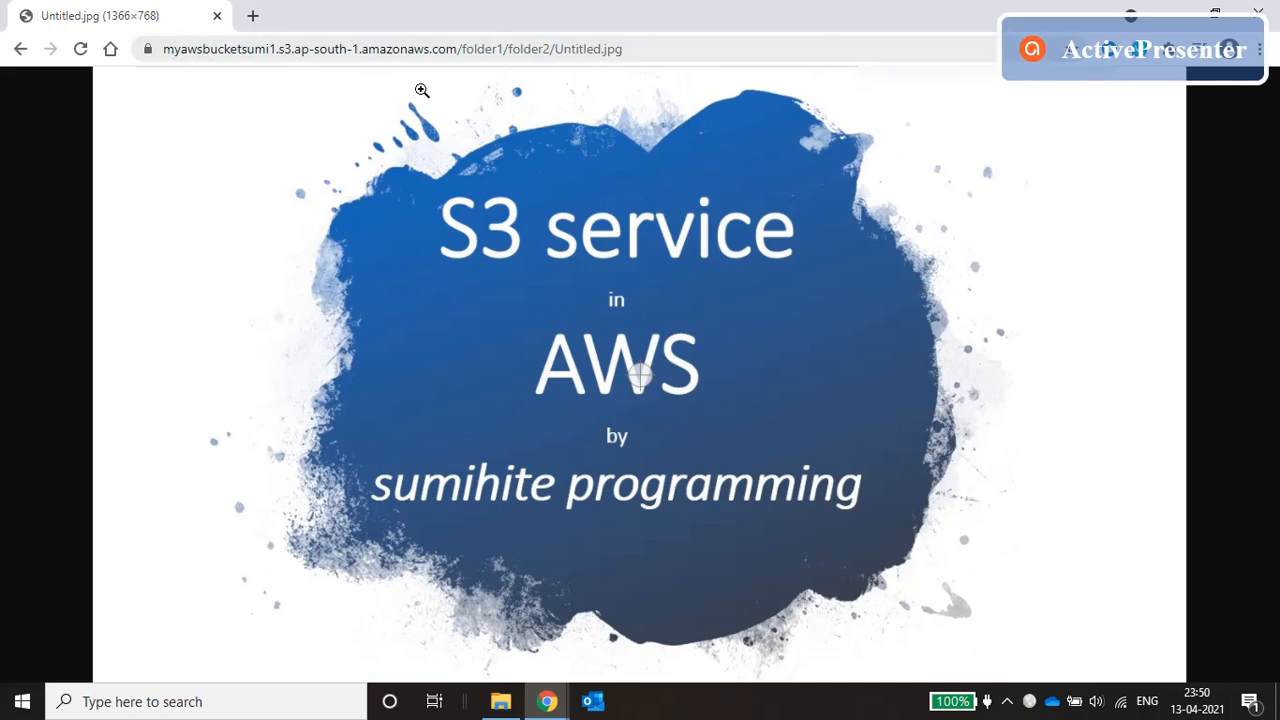
{"action": "left_click", "coordinate": [20, 48]}
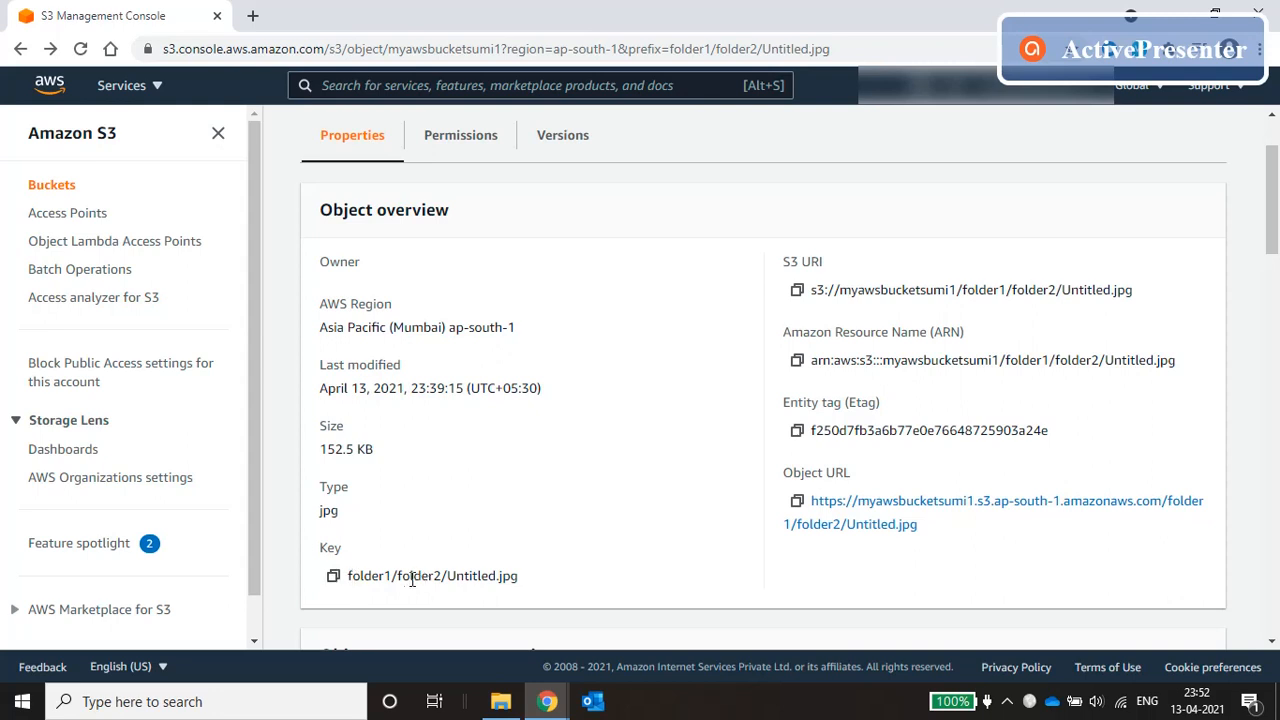
{"action": "left_click_drag", "start_coordinate": [347, 576], "coordinate": [519, 571]}
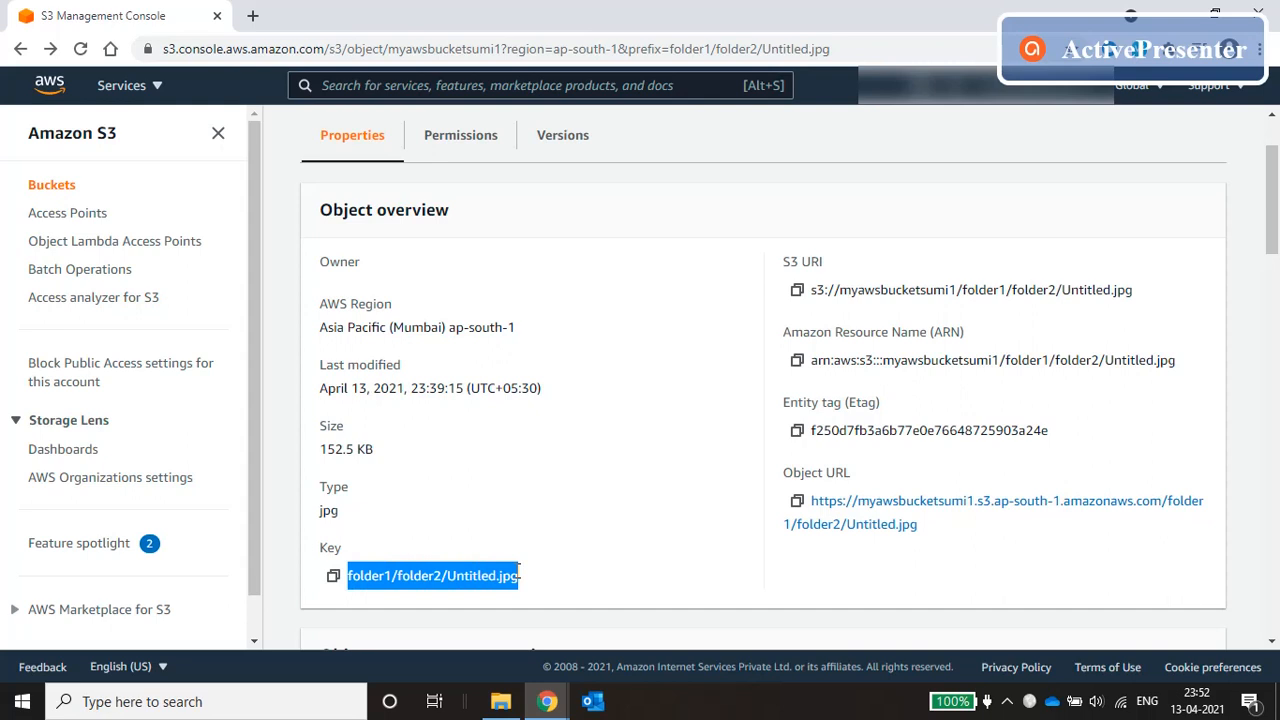